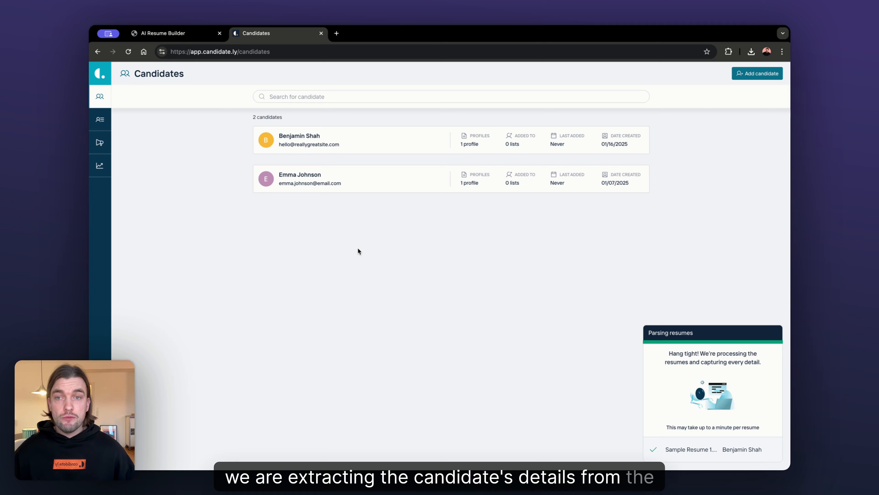
Open the newly parsed candidate's record and view their Mechatronics Engineer profile, Profile 1.
click(286, 135)
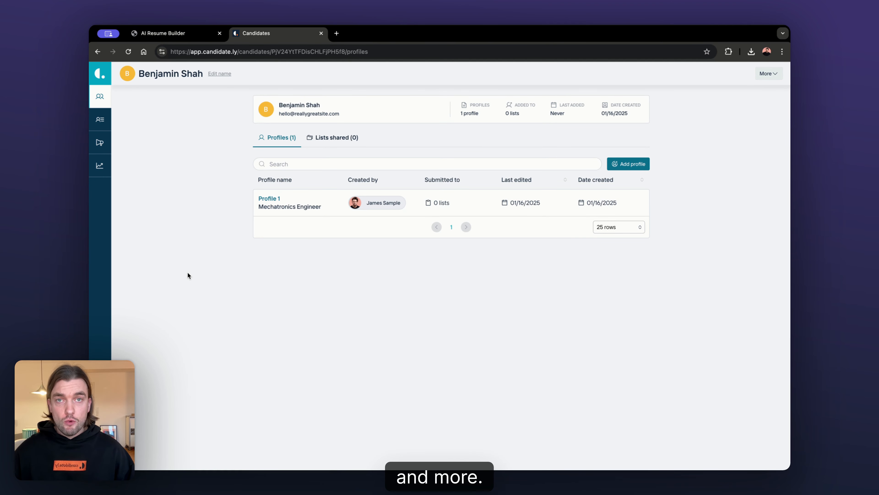
mouse_move(277, 204)
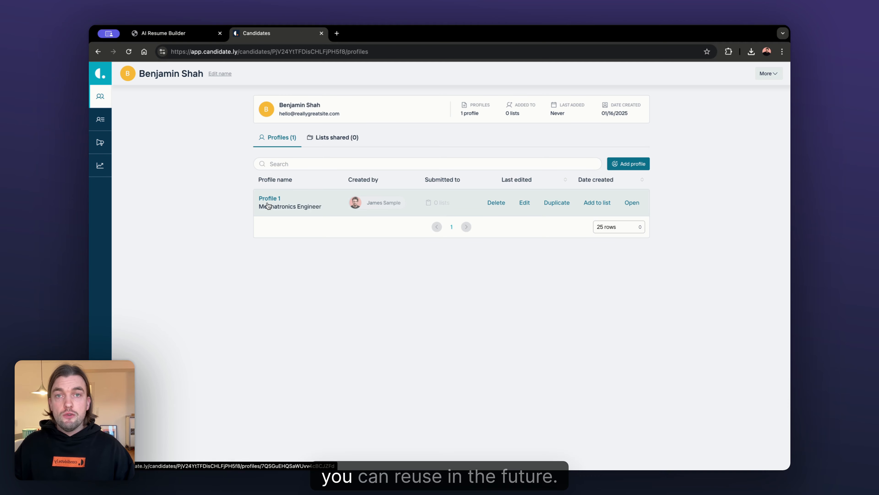
click(267, 205)
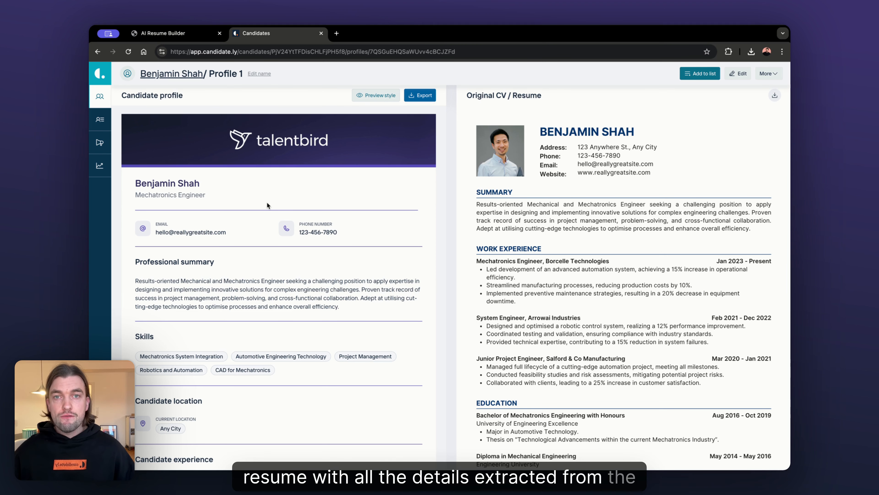
Review the formatted candidate profile from summary to languages and compare it with the original resume.
scroll(267, 248, down, 2)
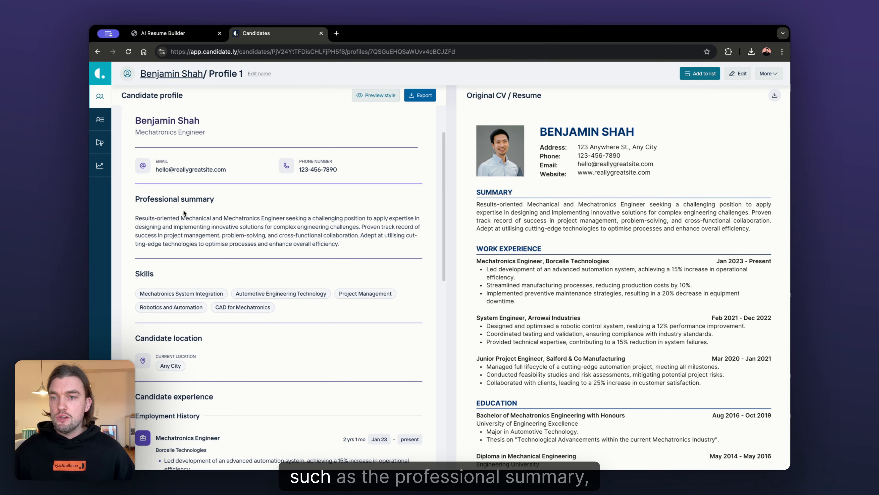
scroll(229, 202, down, 2)
scroll(229, 202, down, 5)
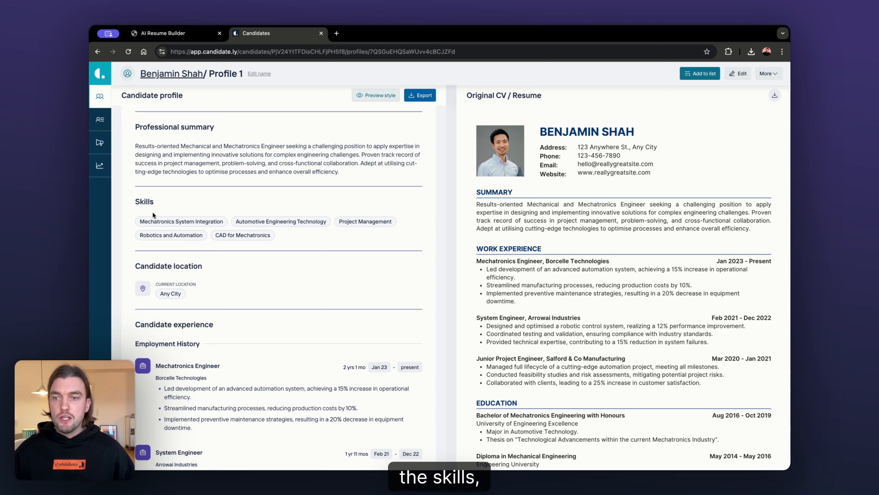
scroll(188, 256, down, 11)
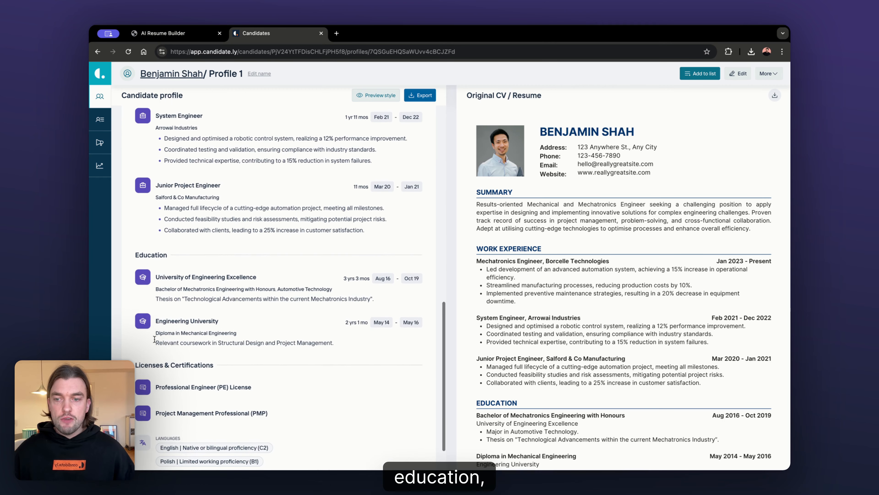
scroll(172, 418, up, 15)
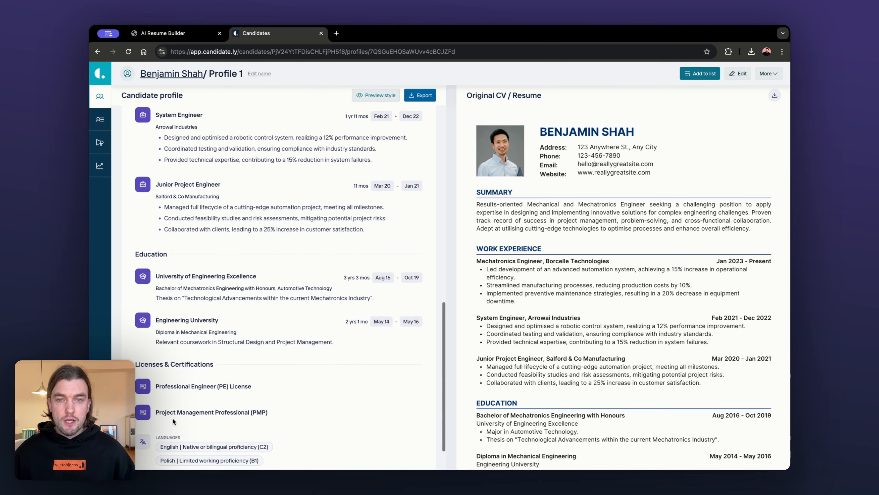
scroll(172, 419, up, 6)
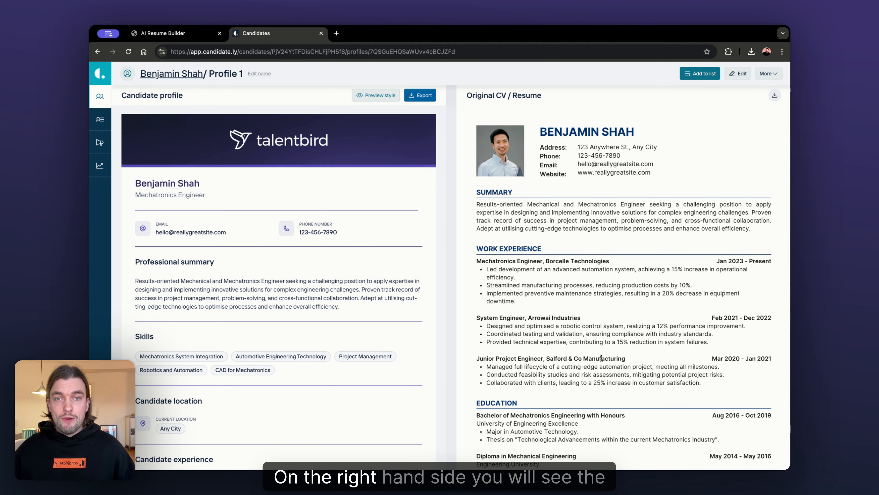
scroll(615, 355, down, 2)
scroll(615, 355, down, 4)
scroll(615, 356, up, 6)
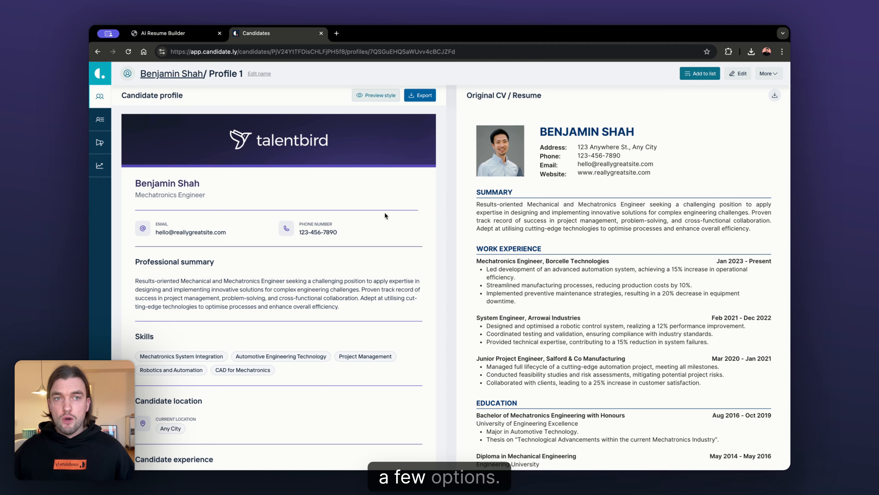
Open Profile 1 for editing and go through the candidate details down to the professional summary.
click(744, 73)
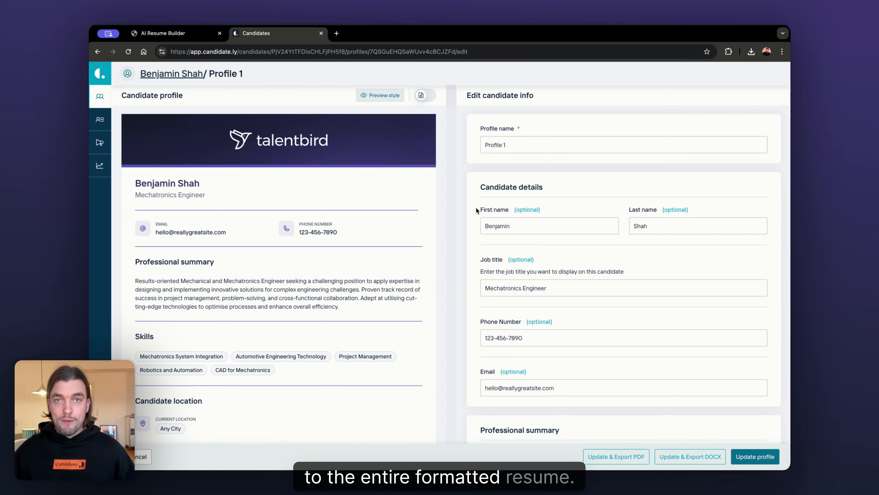
scroll(477, 211, down, 2)
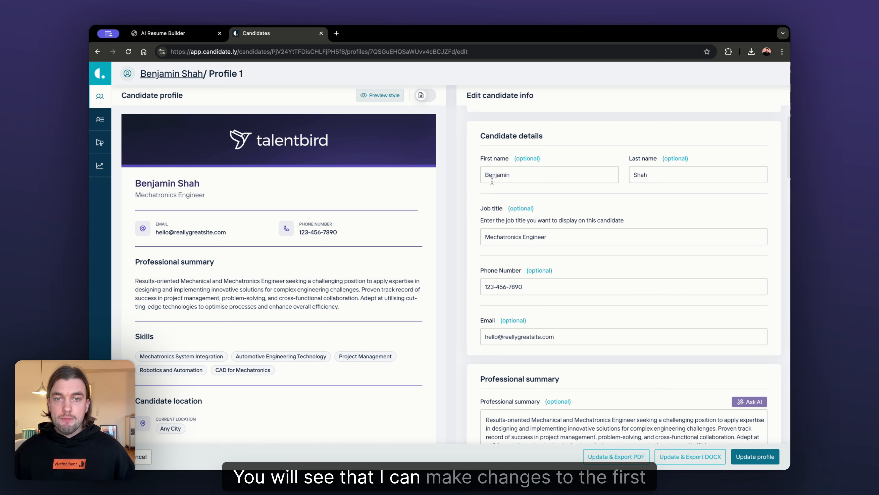
scroll(507, 187, down, 2)
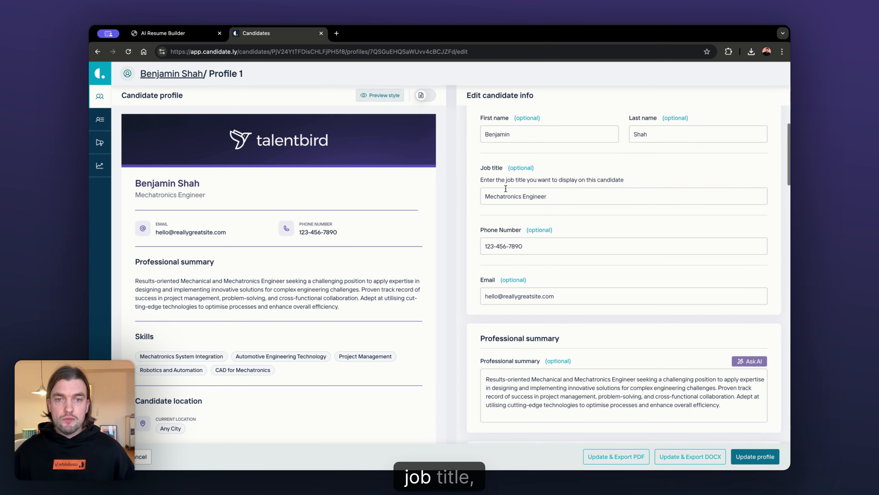
scroll(505, 188, down, 6)
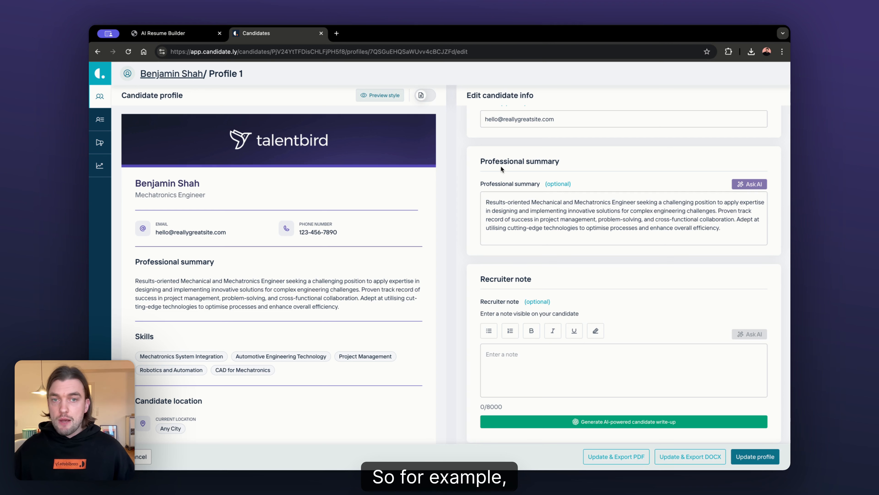
Check which AI rewriting options are offered for the whole professional summary text, without applying any.
drag(722, 228, 482, 200)
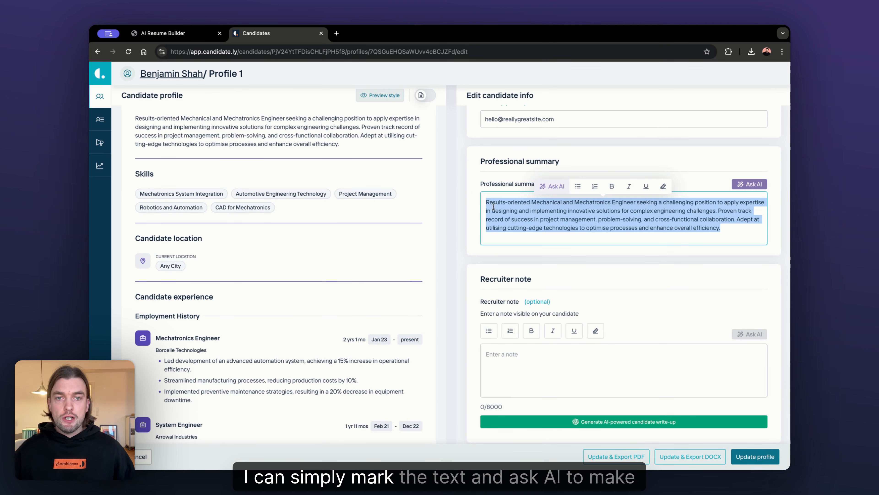
click(554, 186)
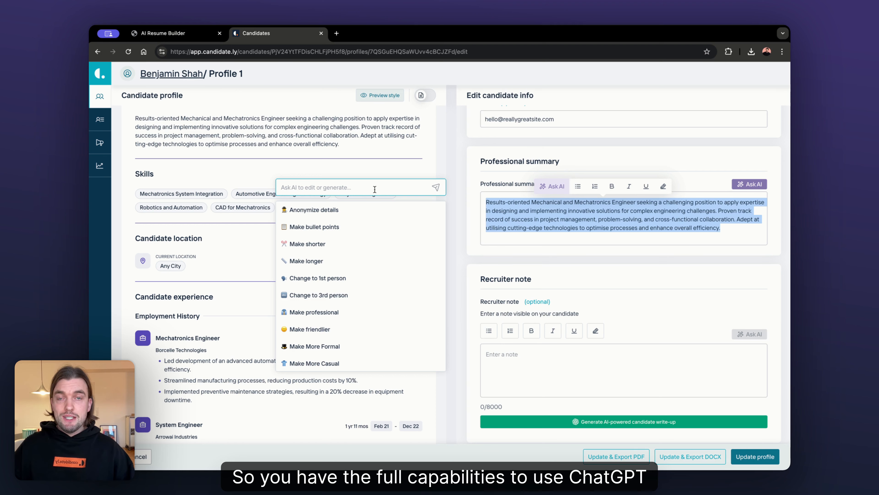
click(470, 237)
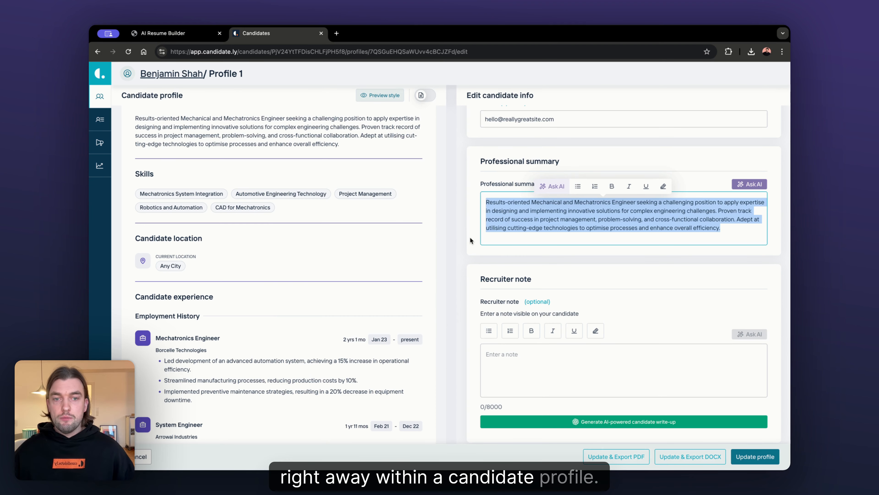
Generate an AI-powered candidate write-up and add it to the profile as the recruiter note.
scroll(470, 236, down, 3)
scroll(470, 237, down, 1)
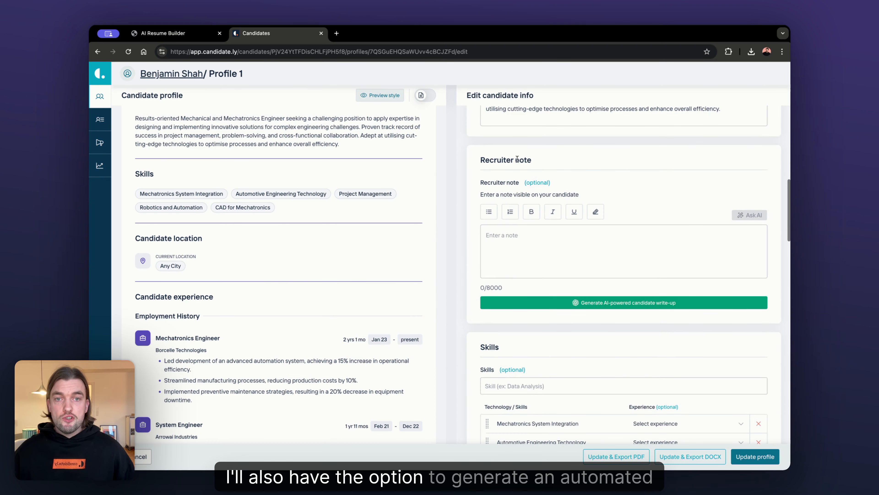
click(541, 302)
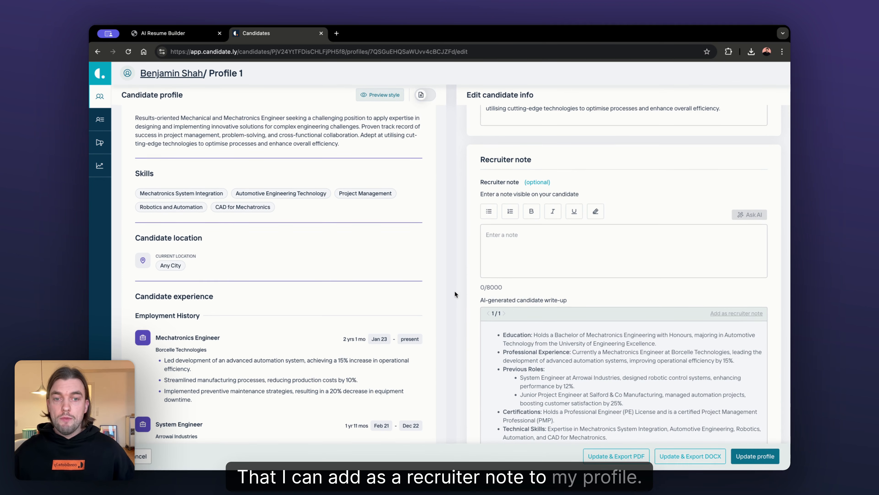
scroll(623, 273, down, 3)
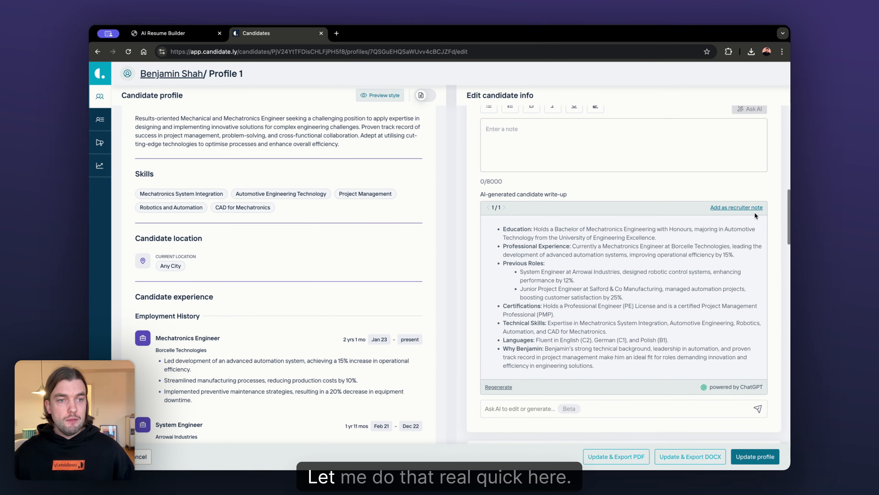
click(736, 207)
In the additional information, set availability to in 1 week and the rate to 100 USD per hour.
scroll(473, 276, down, 5)
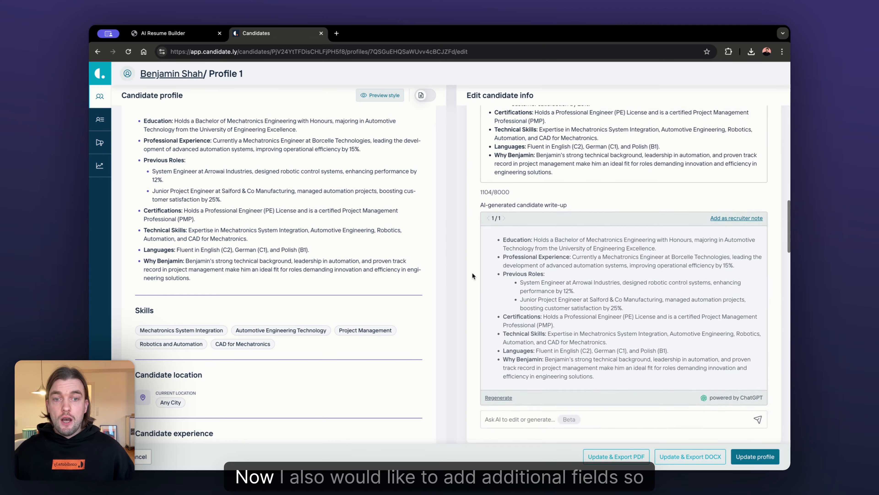
scroll(472, 273, down, 9)
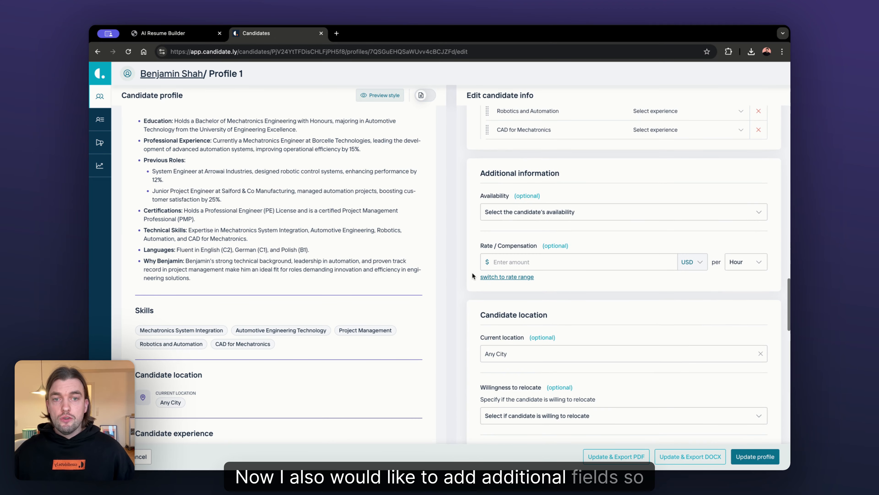
click(500, 212)
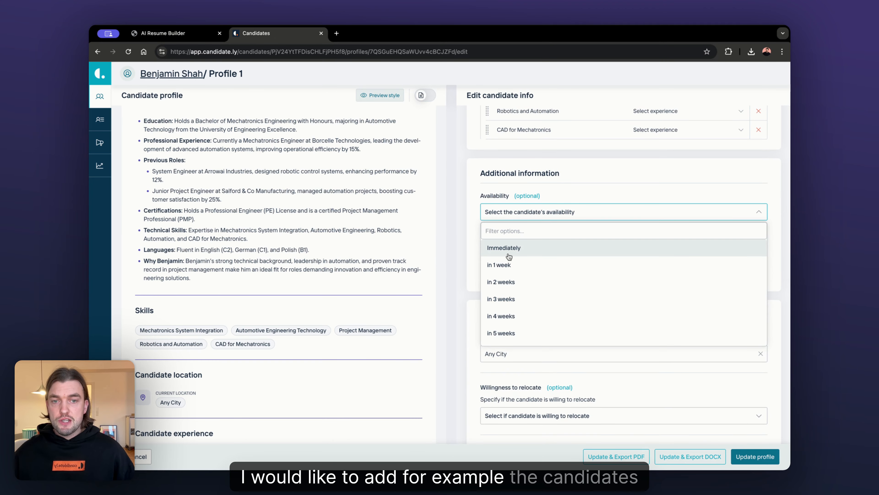
click(503, 270)
click(495, 262)
text(100)
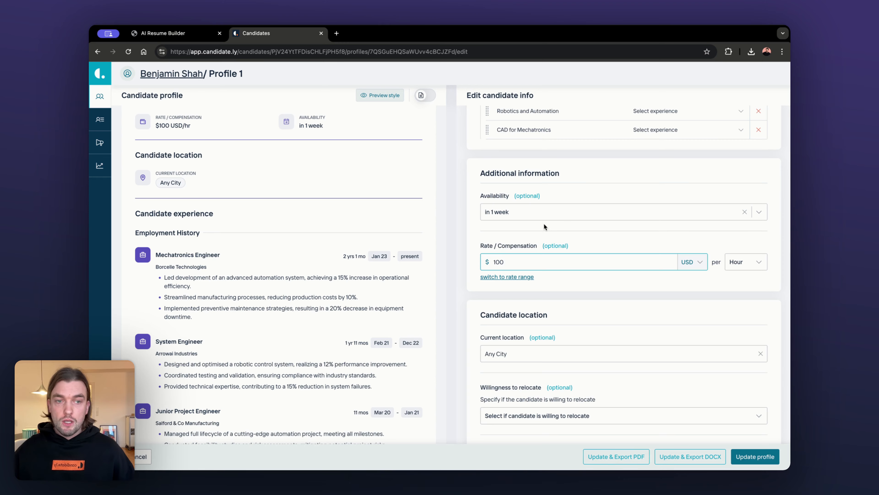
Inspect the Mechatronics Engineer employment entry and the AI rewriting options for its description, then collapse the entry.
scroll(544, 223, down, 8)
scroll(544, 225, down, 4)
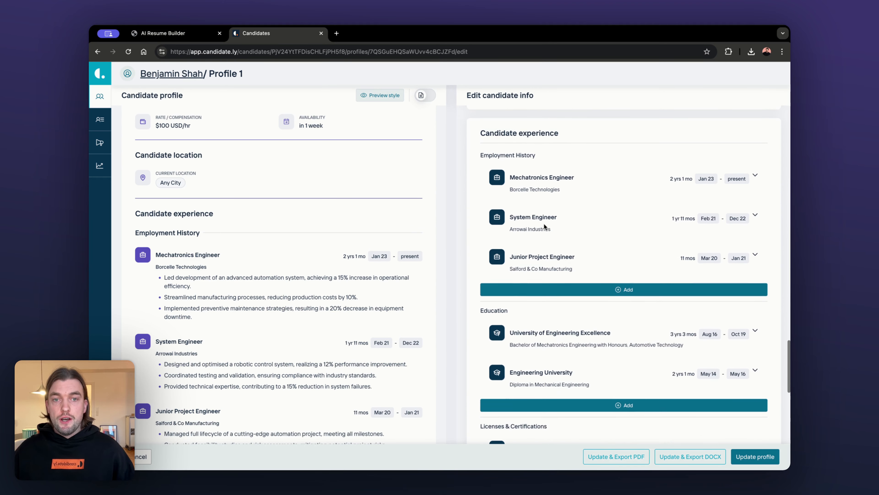
click(537, 184)
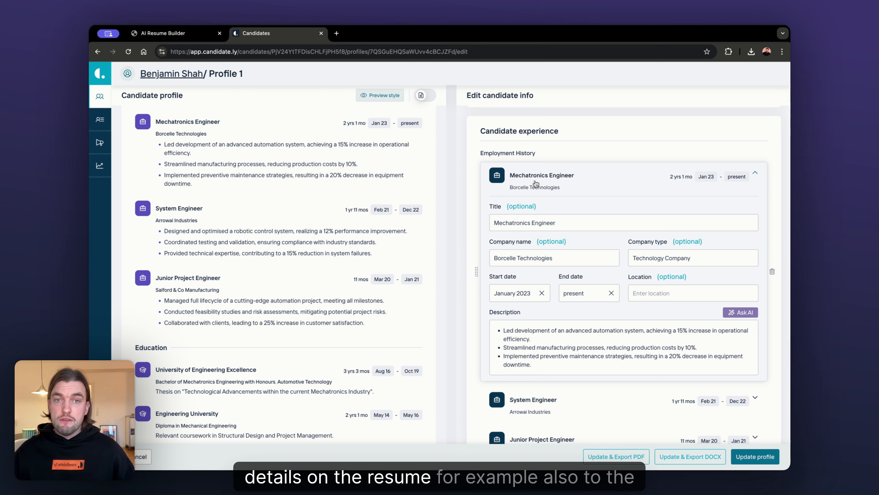
scroll(581, 257, down, 1)
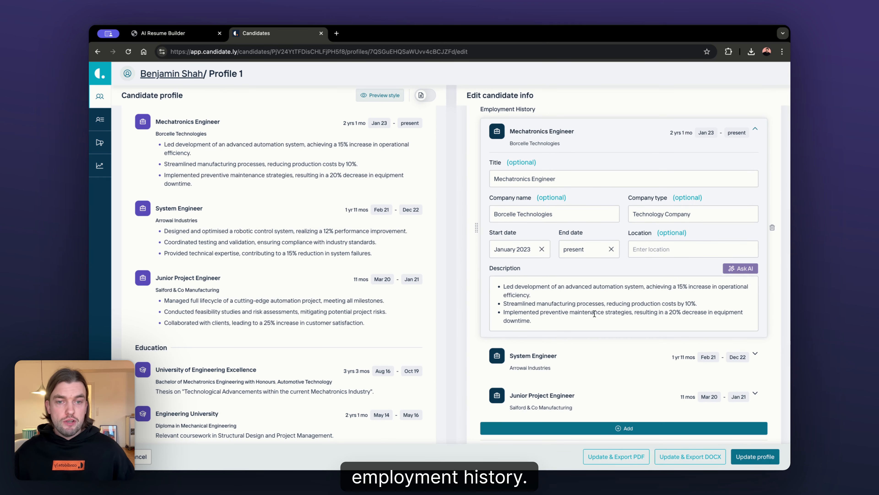
drag(535, 321, 497, 281)
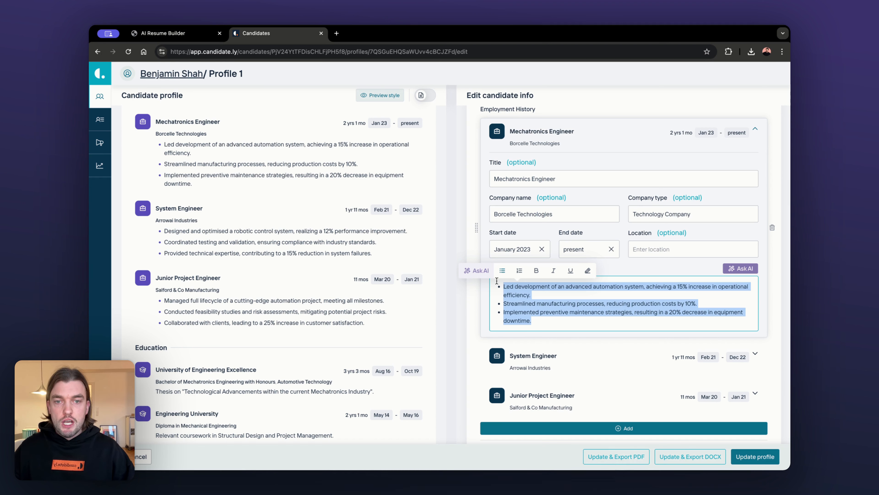
click(478, 275)
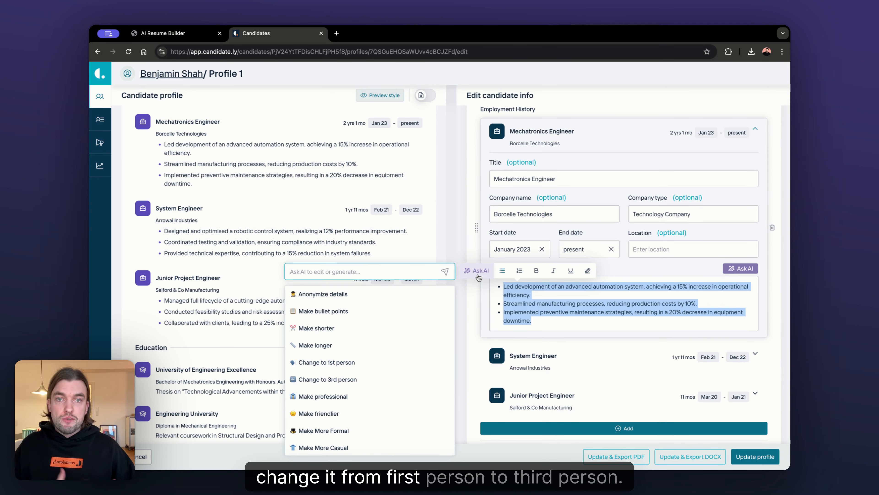
click(534, 287)
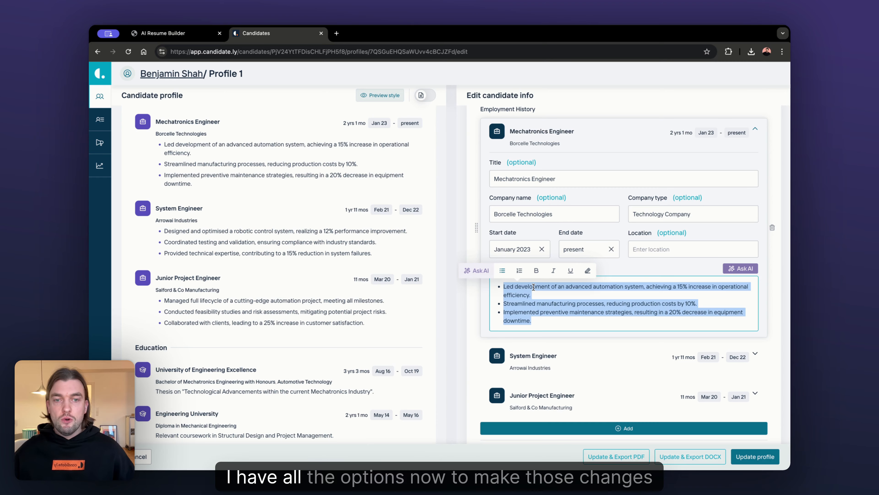
click(585, 141)
click(585, 140)
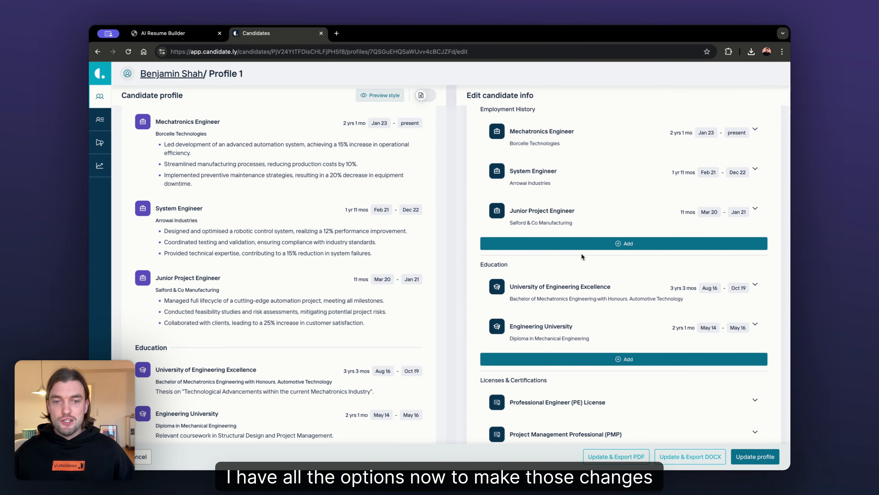
Review the edited profile back up to its beginning and save the profile changes.
scroll(582, 256, up, 2)
scroll(581, 257, up, 15)
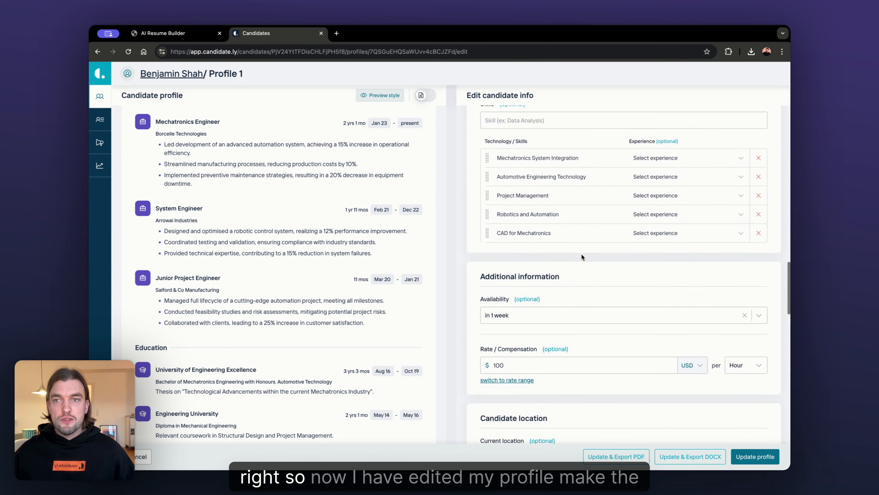
scroll(581, 255, up, 5)
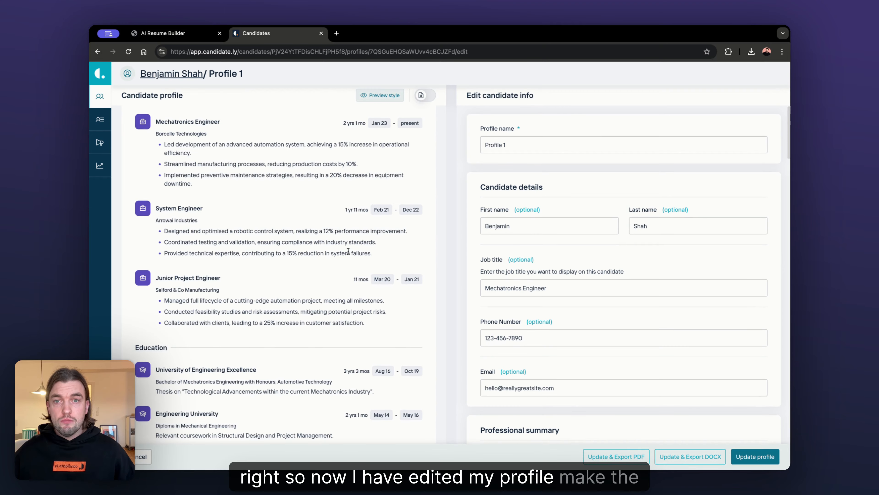
scroll(348, 254, up, 15)
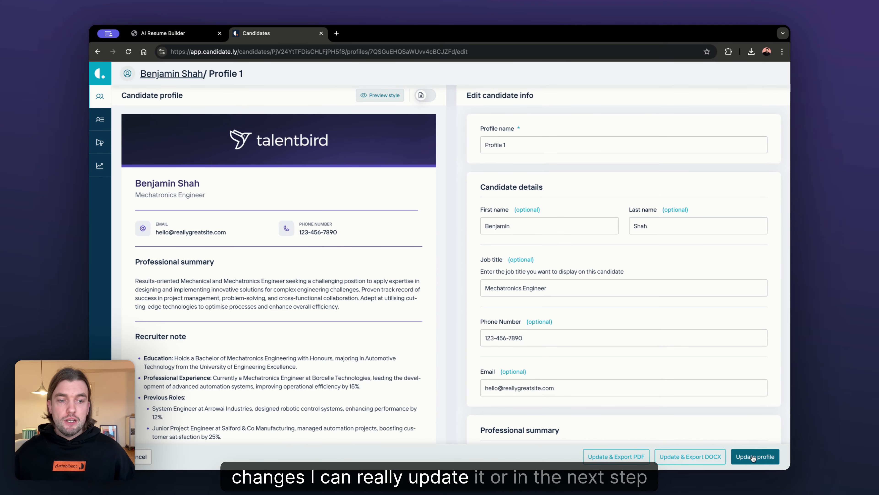
click(756, 457)
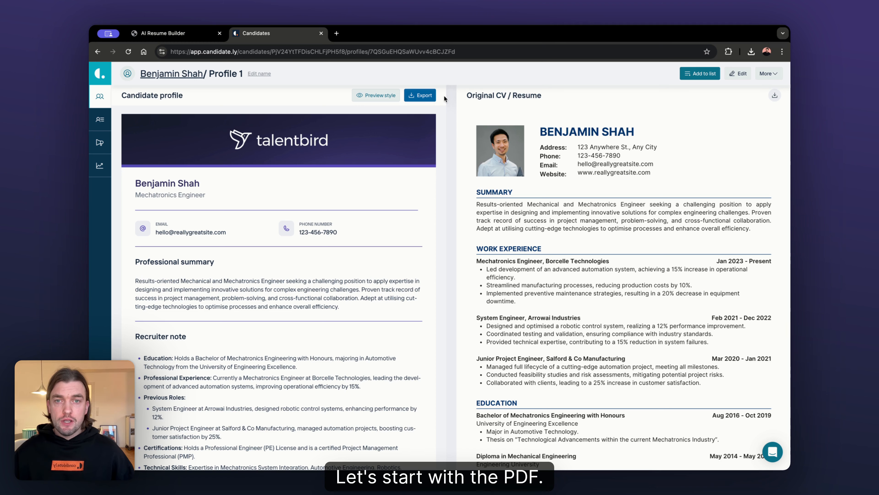
Start a PDF export of the candidate profile and look through the preview, returning to its beginning.
click(422, 101)
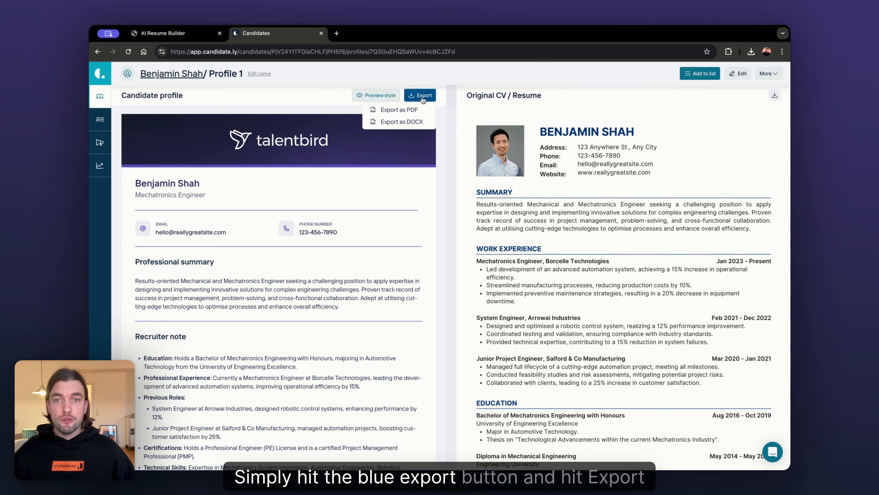
click(406, 111)
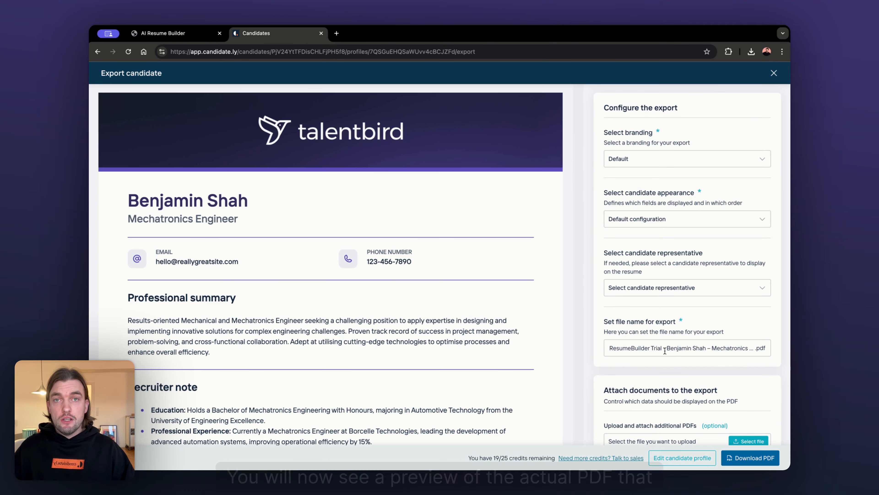
scroll(327, 290, down, 15)
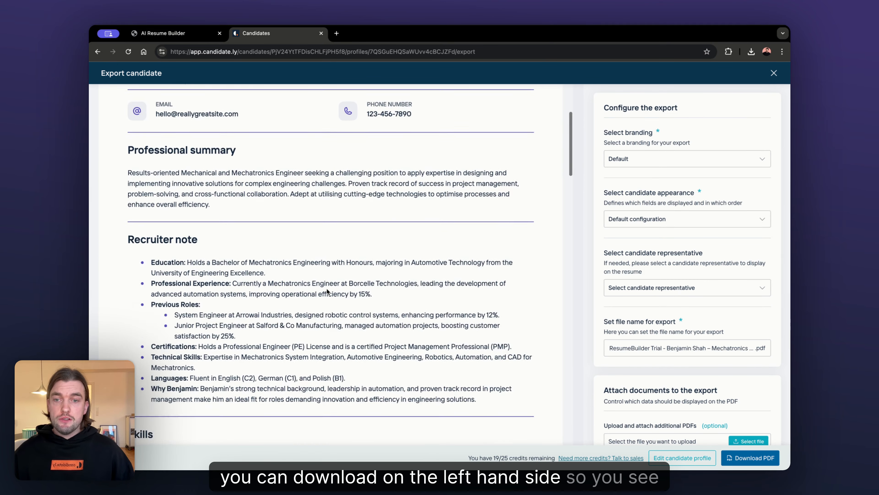
scroll(327, 289, up, 20)
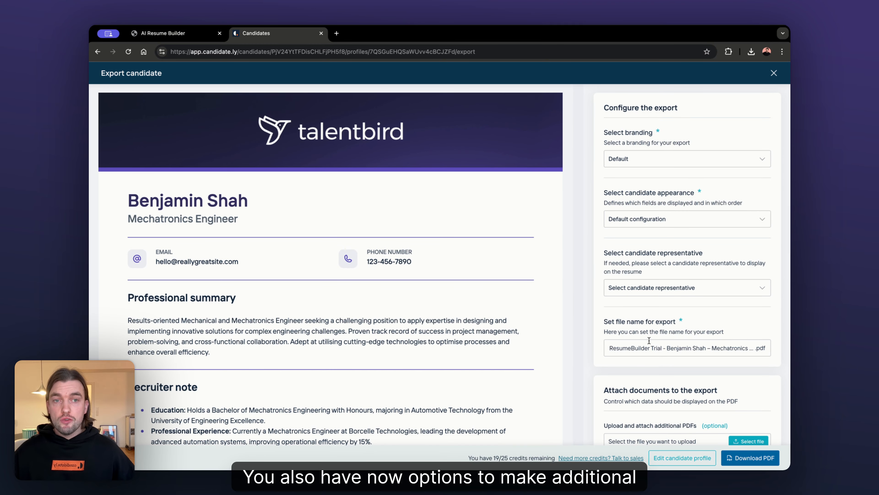
Inspect the available branding and candidate appearance options for the PDF export.
click(768, 161)
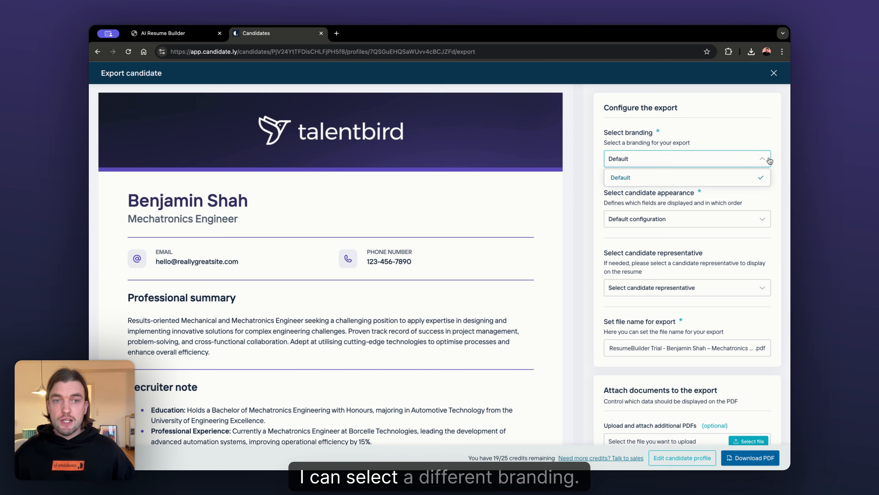
click(745, 141)
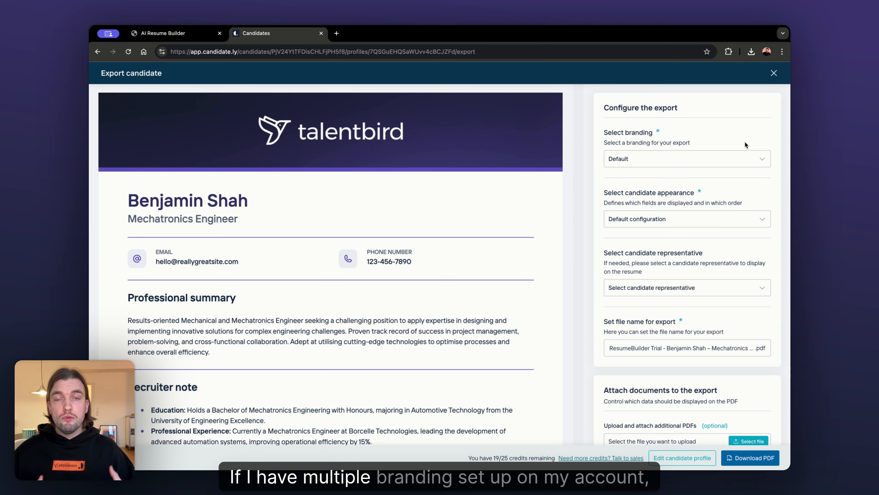
scroll(744, 143, down, 2)
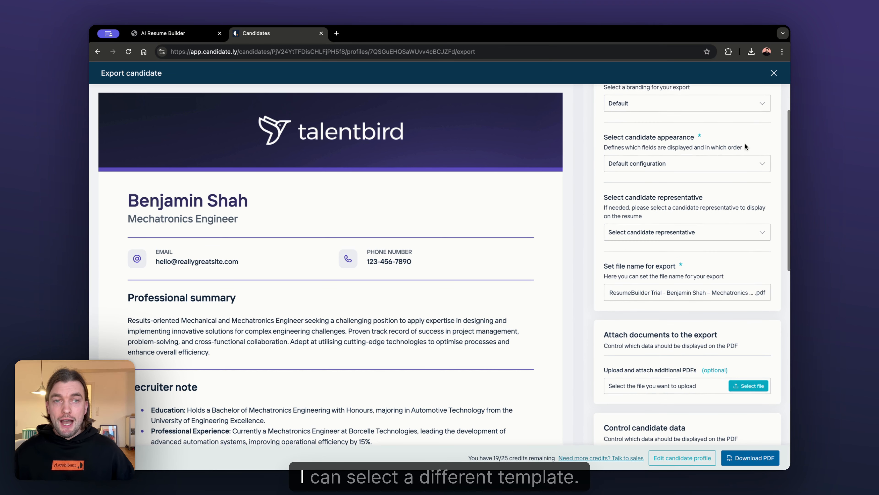
click(742, 162)
click(732, 144)
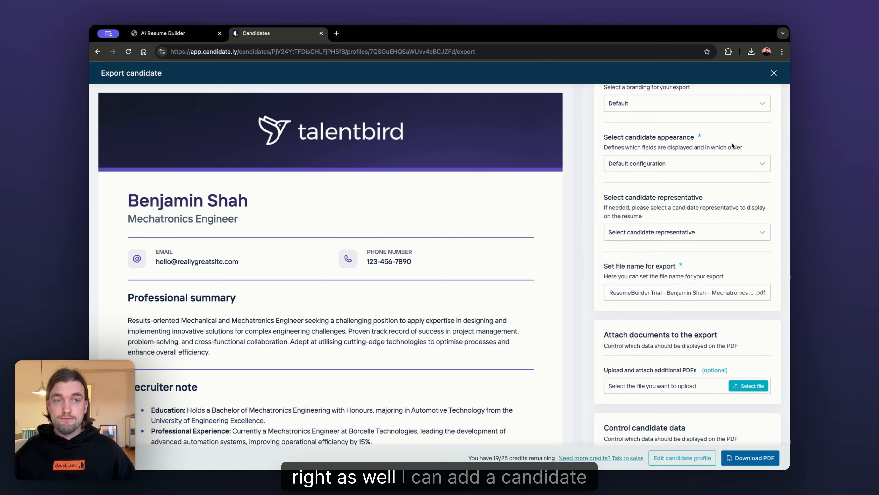
Add the second listed recruiter as the candidate representative on the exported resume.
scroll(734, 174, down, 1)
click(688, 210)
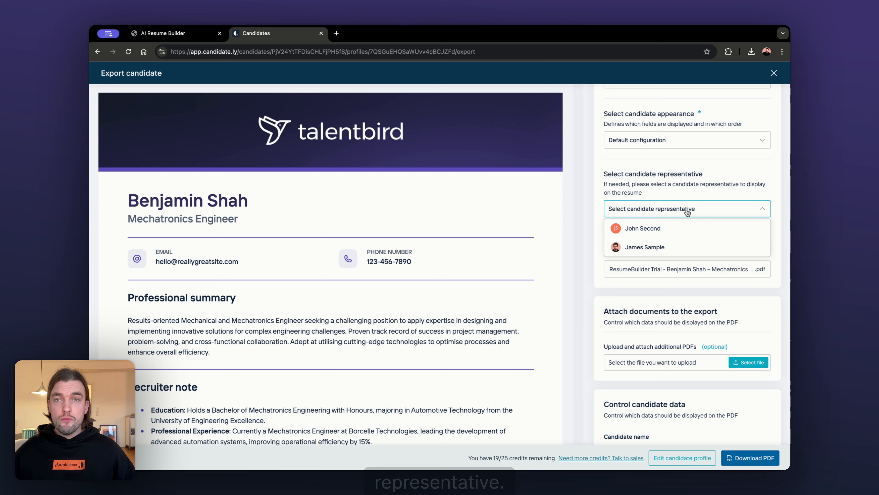
click(649, 251)
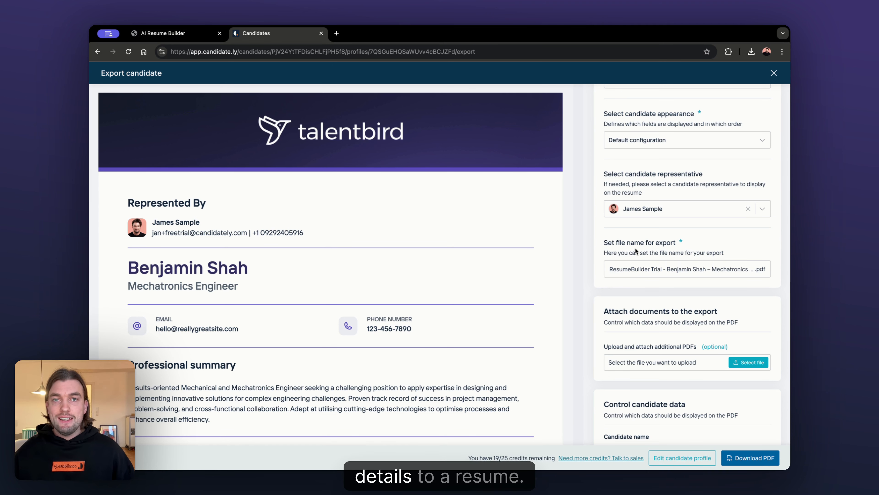
Attach RefAssured_Candidate.ly_Sample.pdf from the Candidately Demo folder to the export as an additional document.
scroll(637, 250, down, 2)
scroll(636, 251, down, 2)
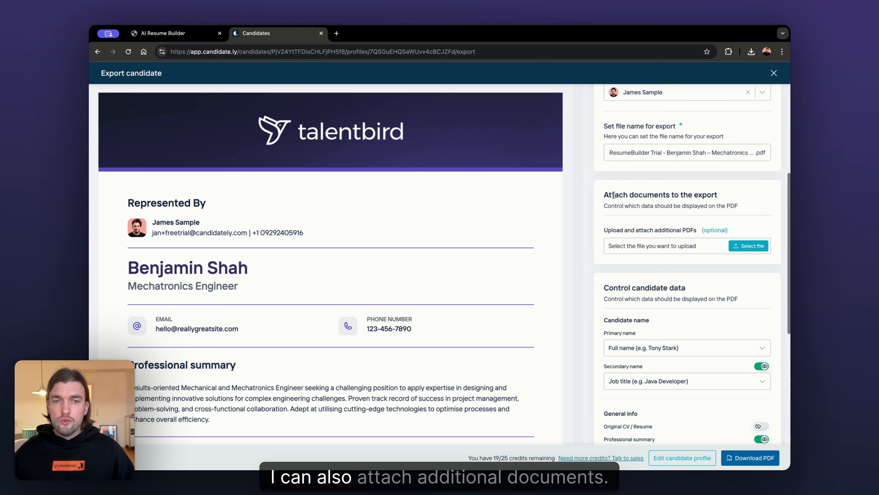
drag(604, 195, 763, 195)
click(764, 195)
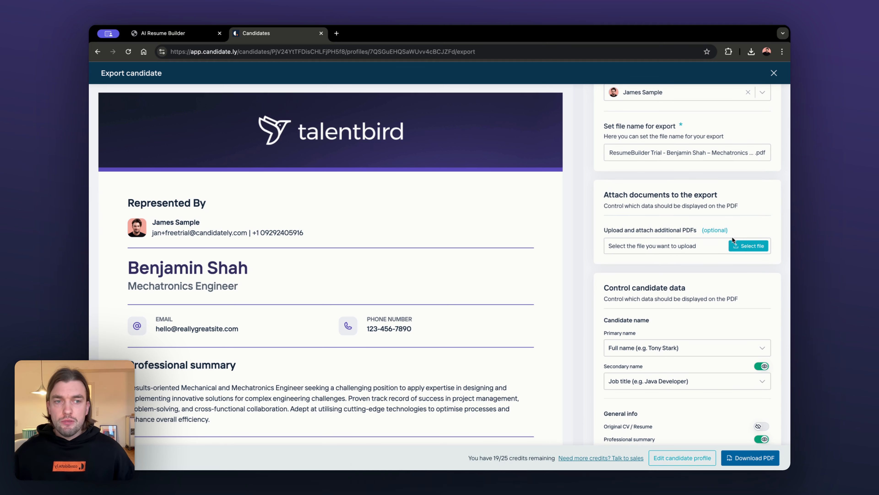
click(748, 247)
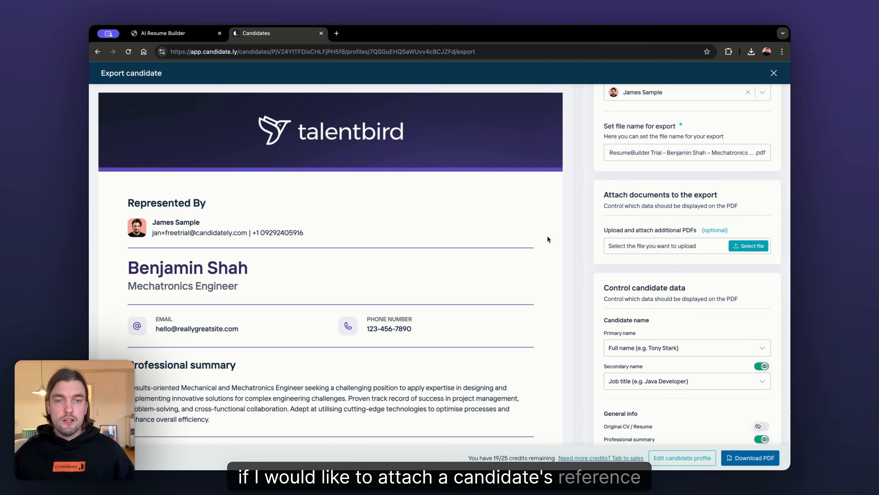
click(304, 208)
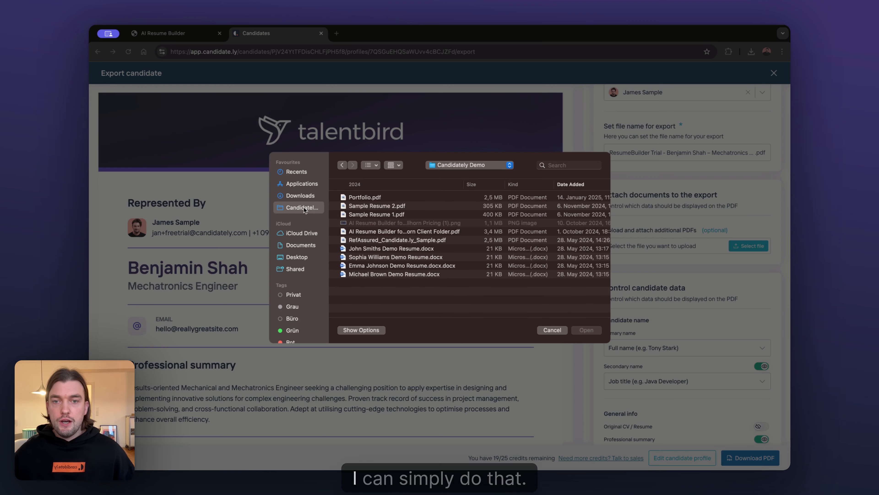
click(362, 241)
click(585, 330)
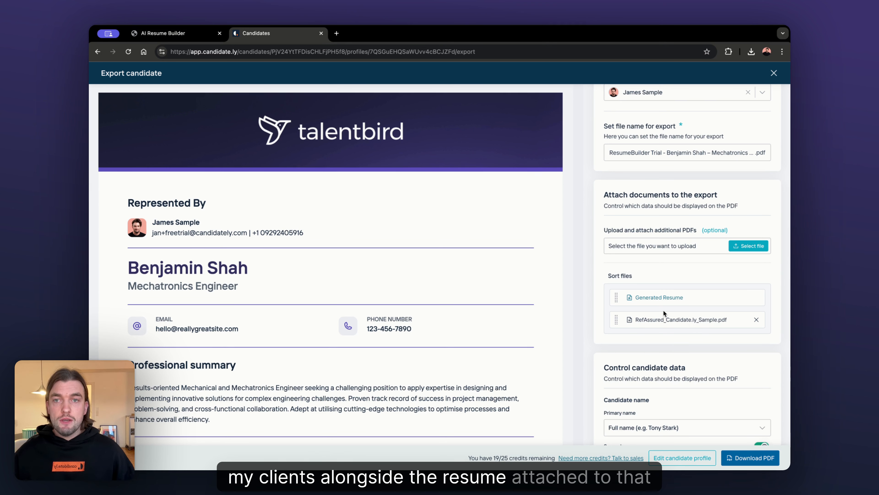
Hide the candidate's phone and email in the general info of the exported PDF.
scroll(664, 311, down, 7)
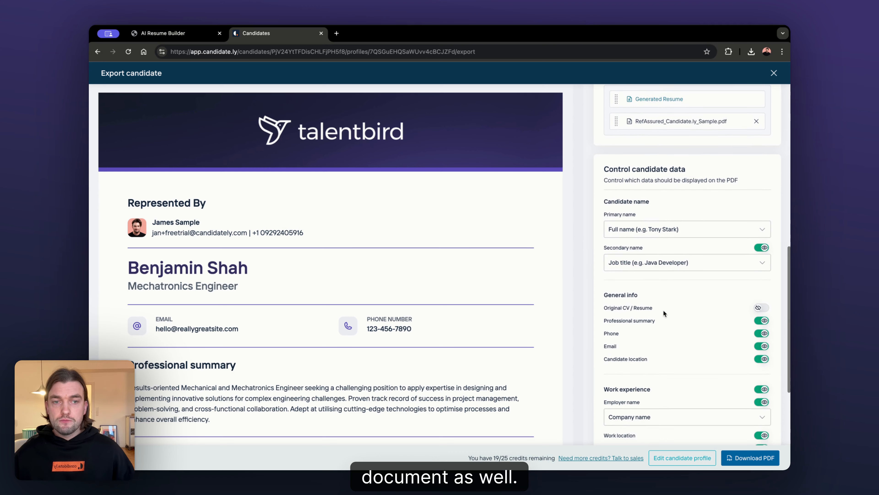
scroll(664, 311, down, 2)
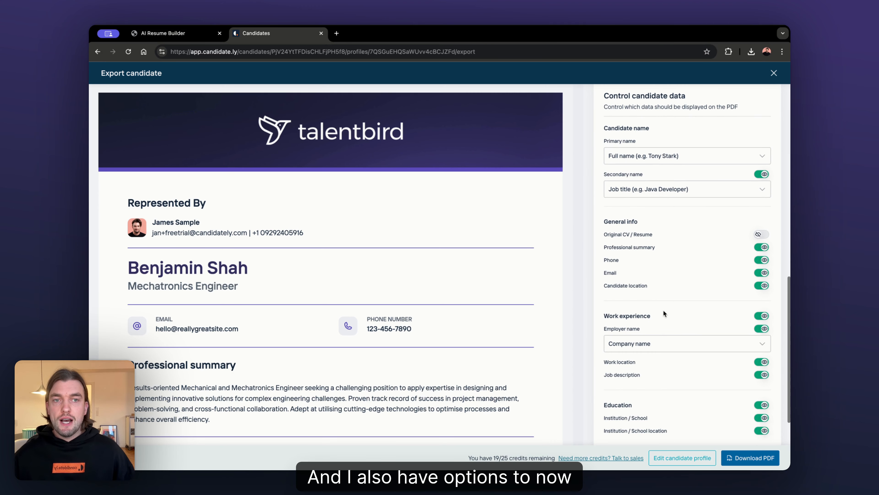
scroll(664, 313, up, 1)
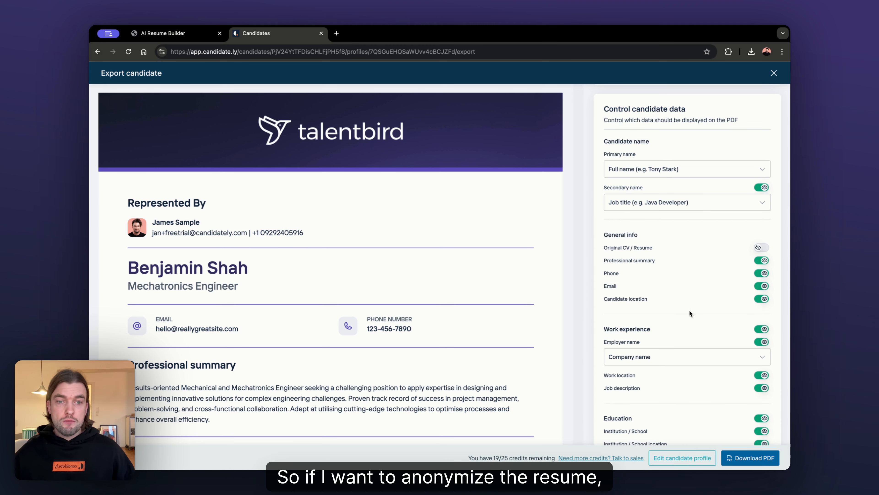
click(765, 274)
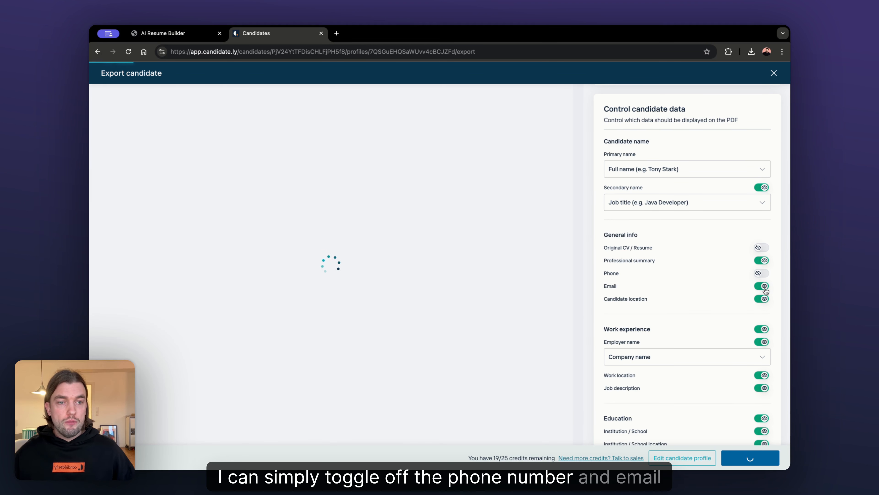
click(762, 286)
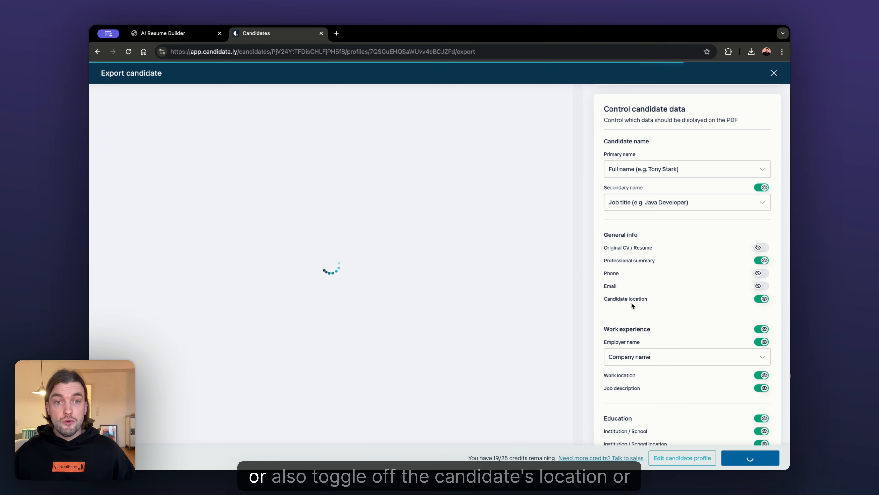
Inspect the employer name display options for the work experience section of the export.
scroll(635, 305, down, 2)
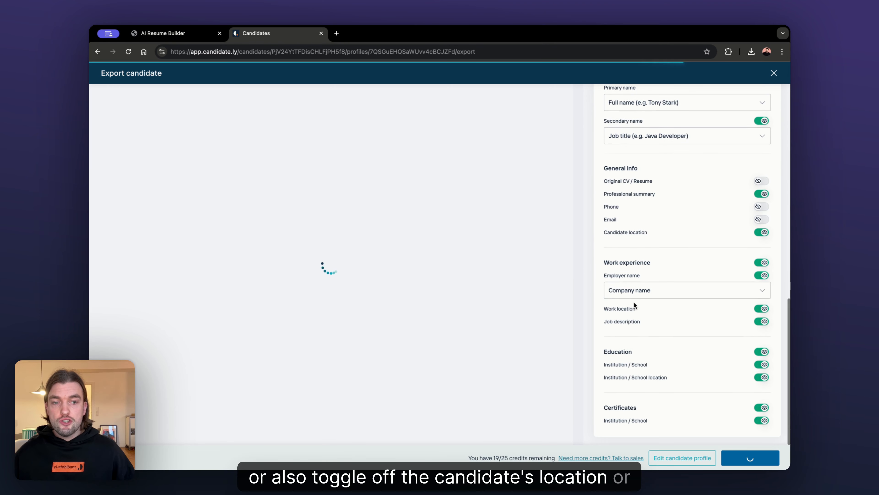
click(645, 294)
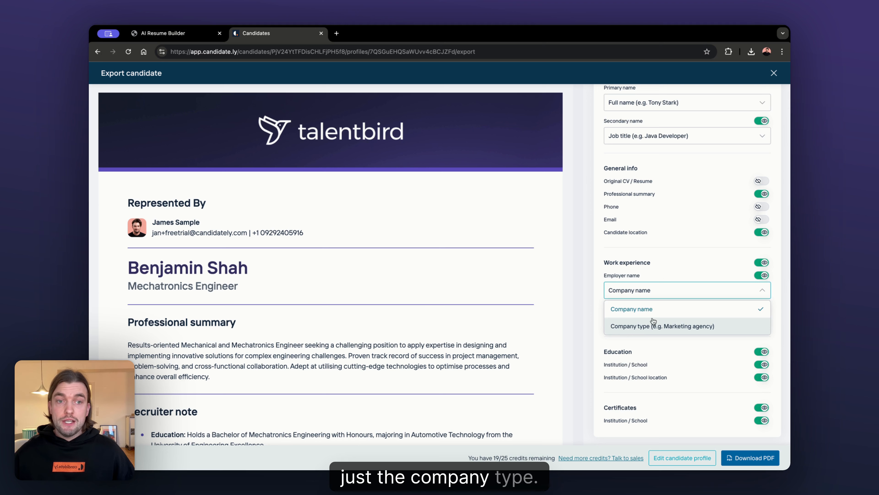
click(660, 269)
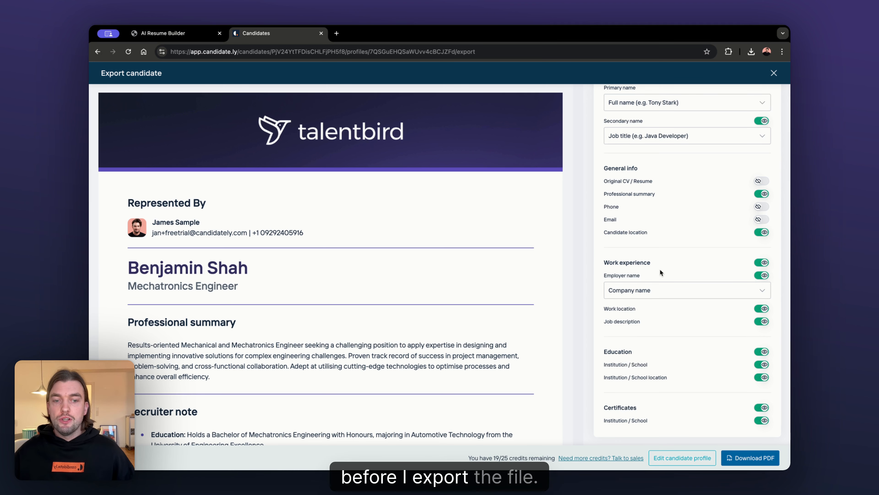
Download the configured PDF, open the downloaded file and review its pages through to the attached reference document.
click(763, 458)
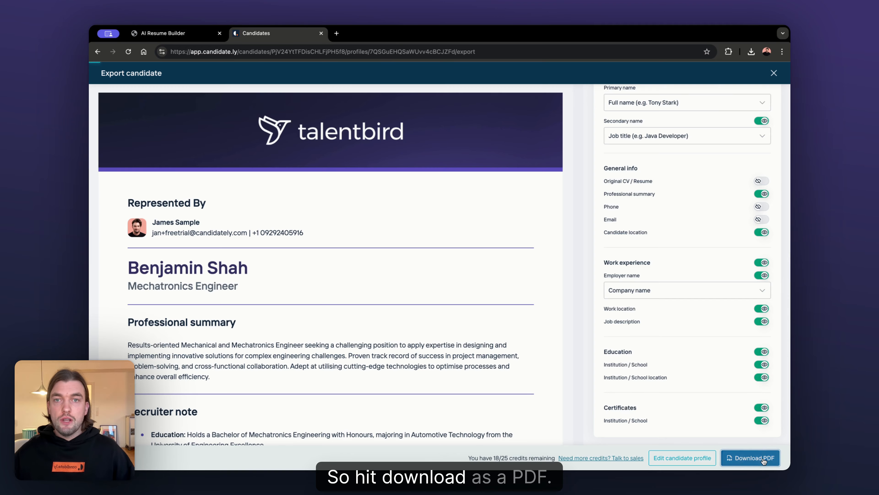
click(675, 75)
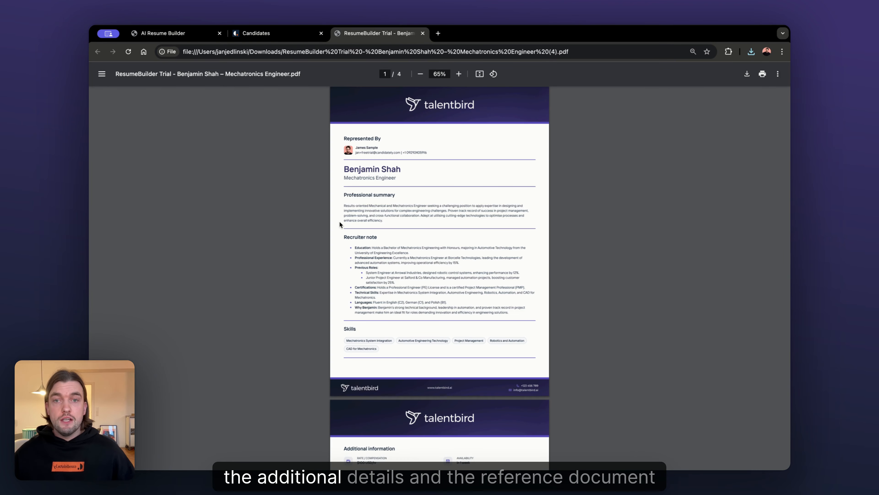
scroll(340, 221, down, 10)
scroll(340, 222, down, 15)
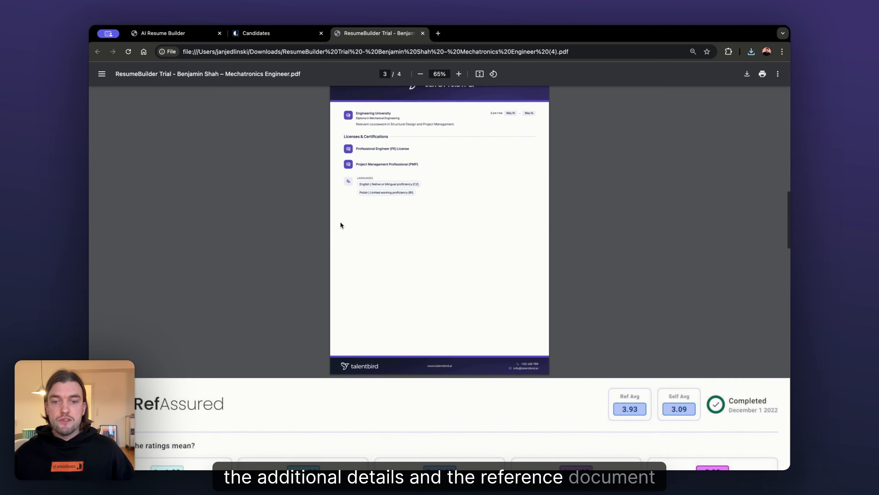
scroll(340, 221, up, 8)
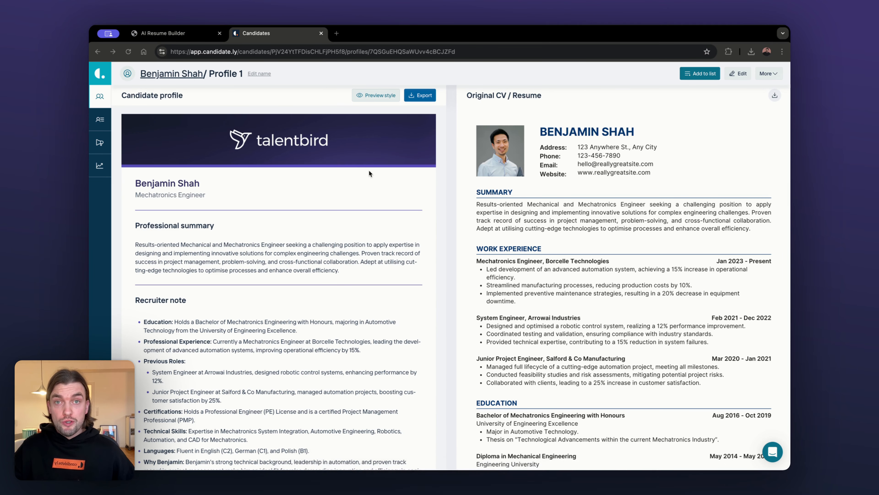
Start a DOCX export of the profile, review its configuration options and download the DOCX file.
click(422, 97)
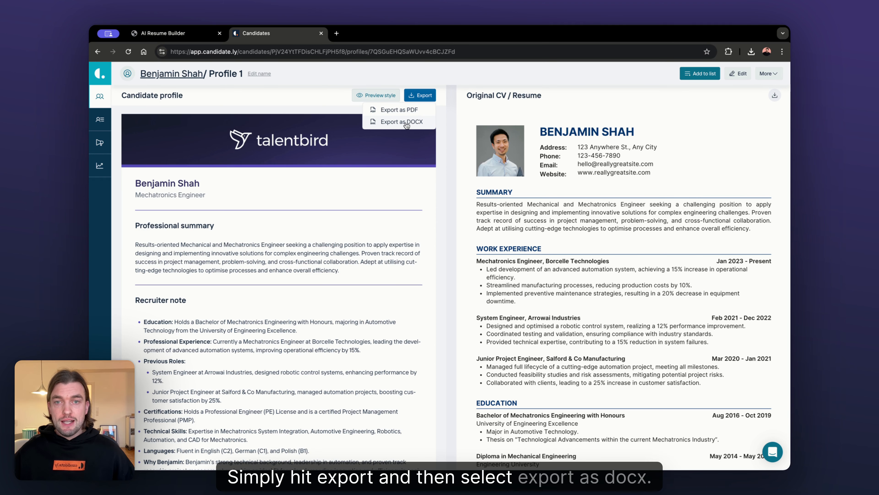
click(396, 123)
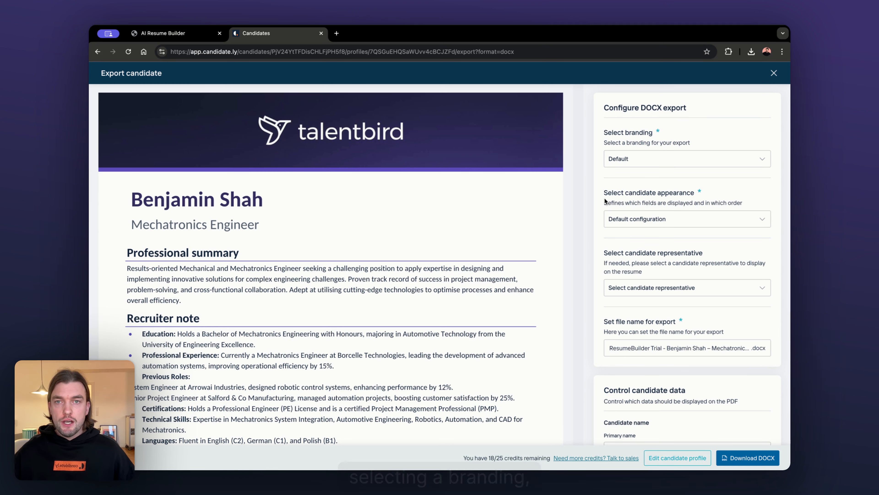
scroll(675, 237, down, 3)
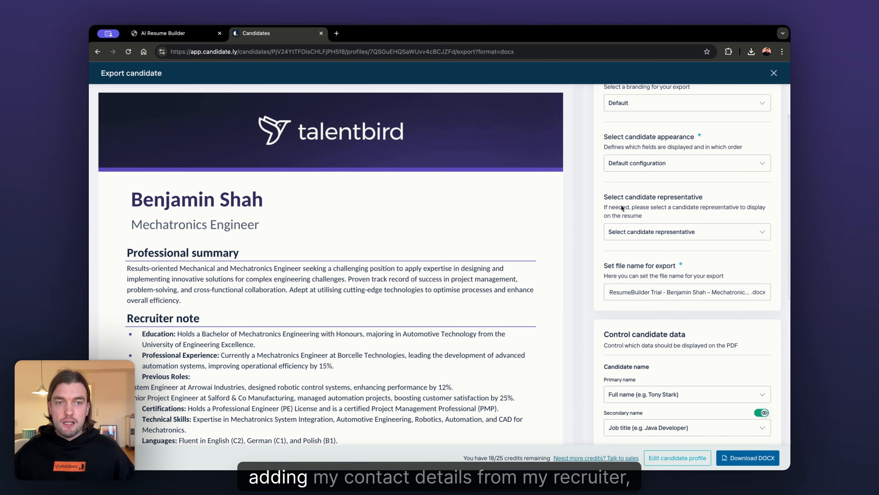
scroll(681, 204, down, 3)
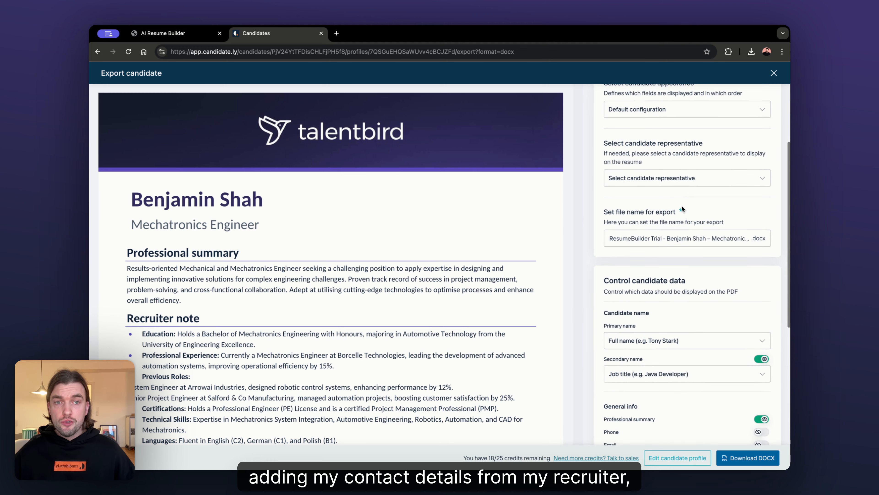
scroll(697, 221, down, 10)
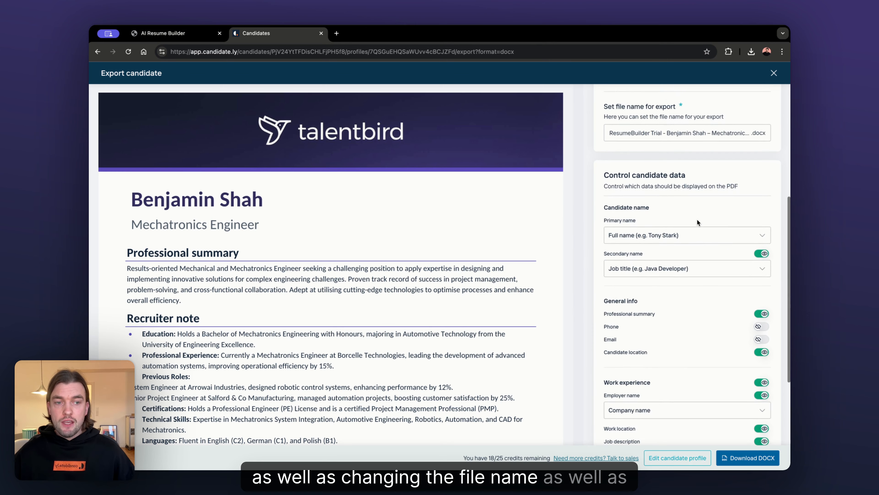
scroll(697, 219, up, 15)
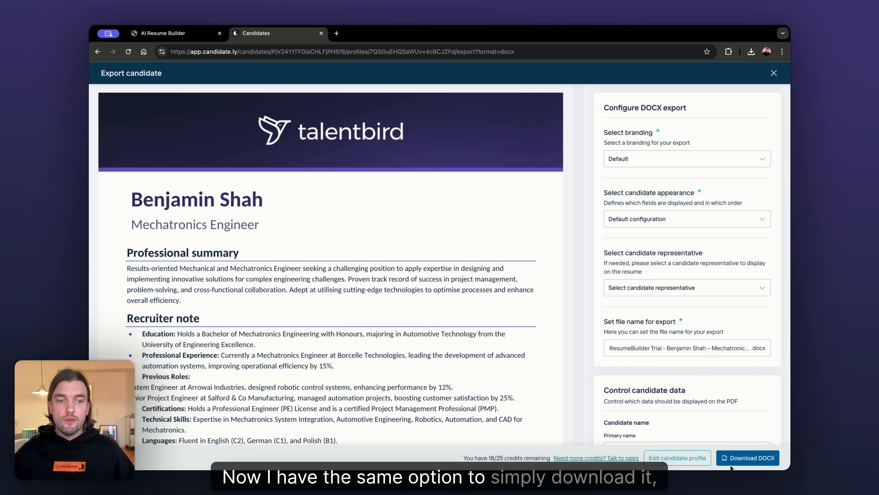
click(747, 463)
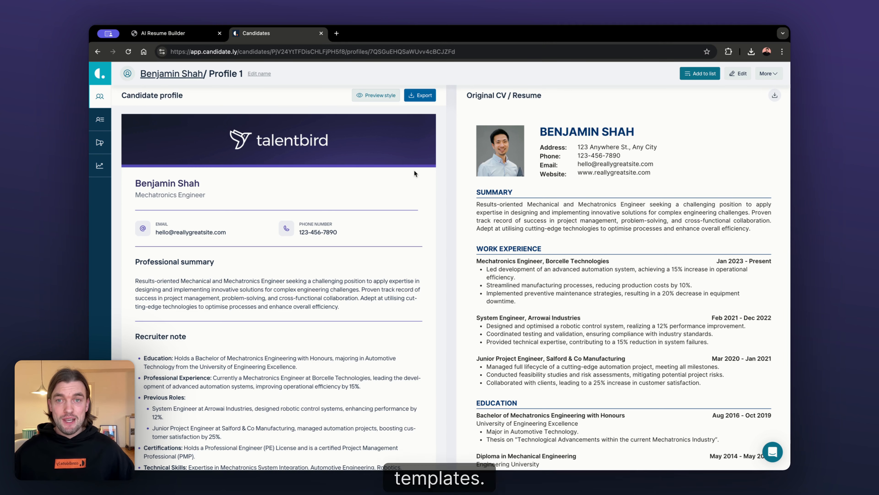
Open the candidate appearance settings for the company account.
click(100, 456)
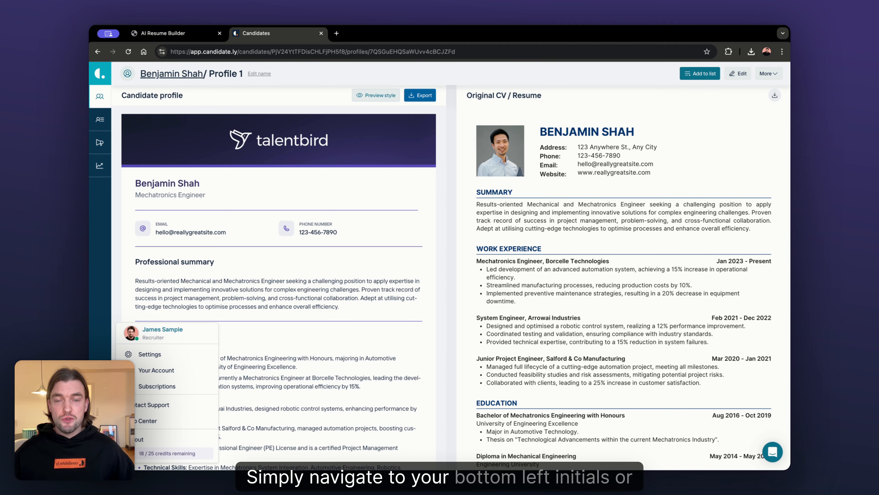
click(149, 354)
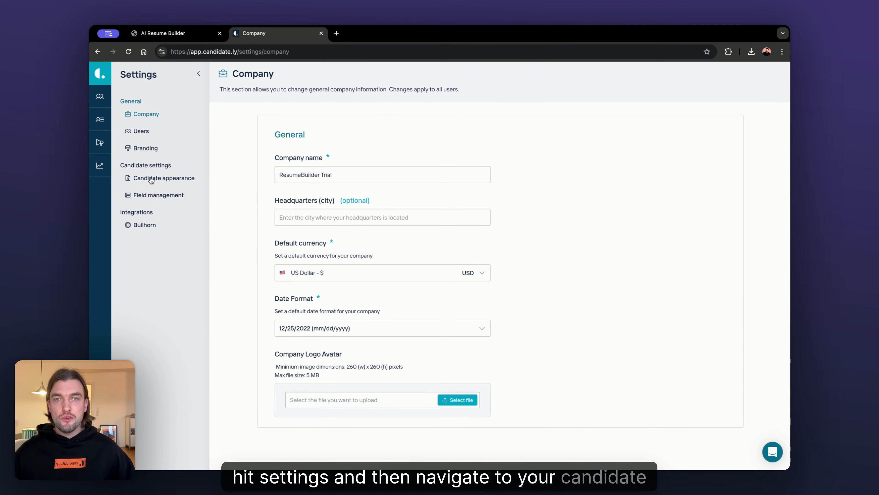
click(151, 179)
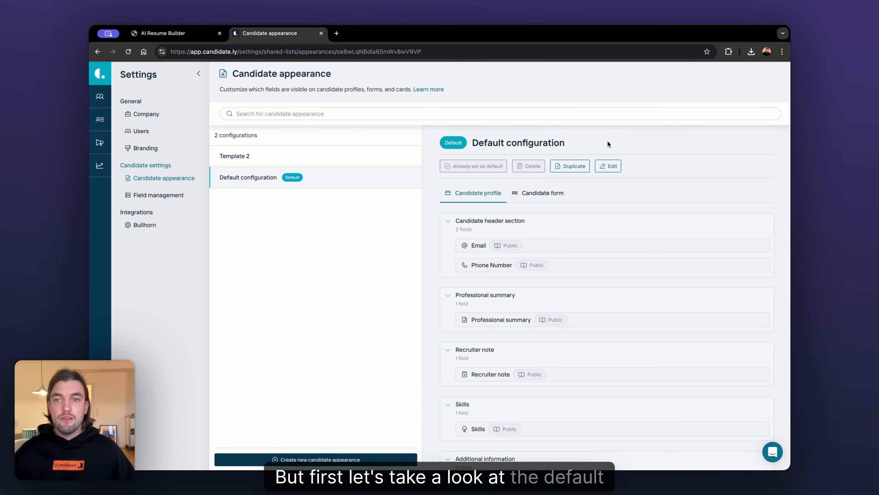
Open the default configuration for editing and examine its available fields and the sections of its candidate profile template.
click(610, 168)
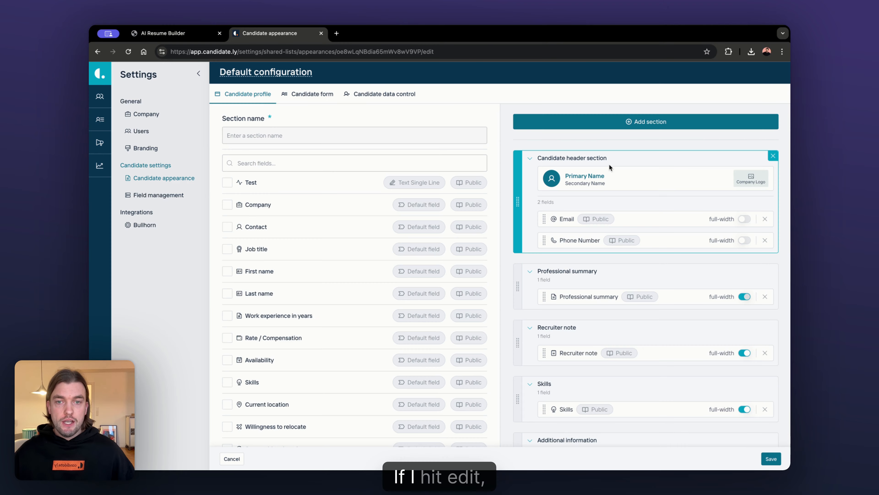
scroll(372, 335, down, 6)
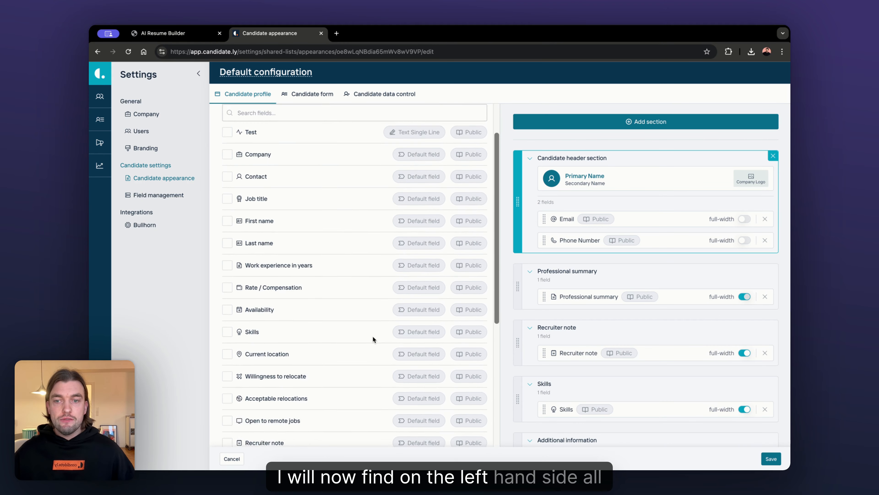
scroll(373, 336, up, 6)
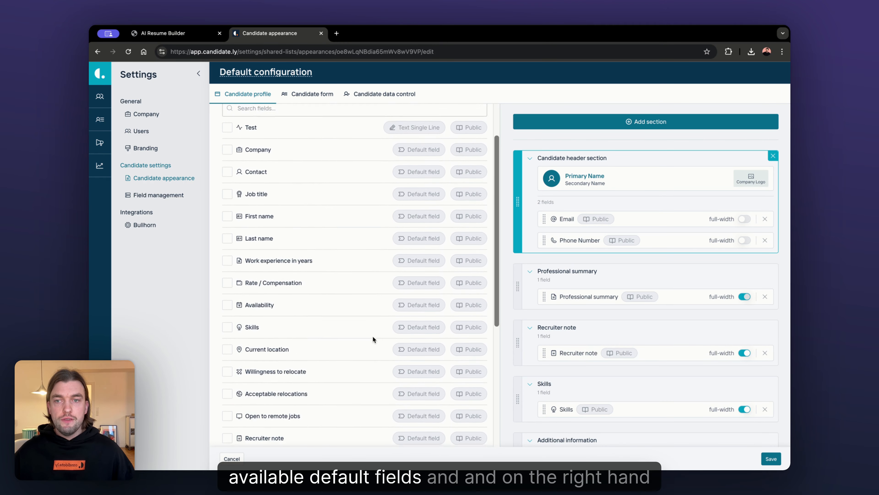
scroll(632, 332, down, 3)
scroll(632, 331, down, 7)
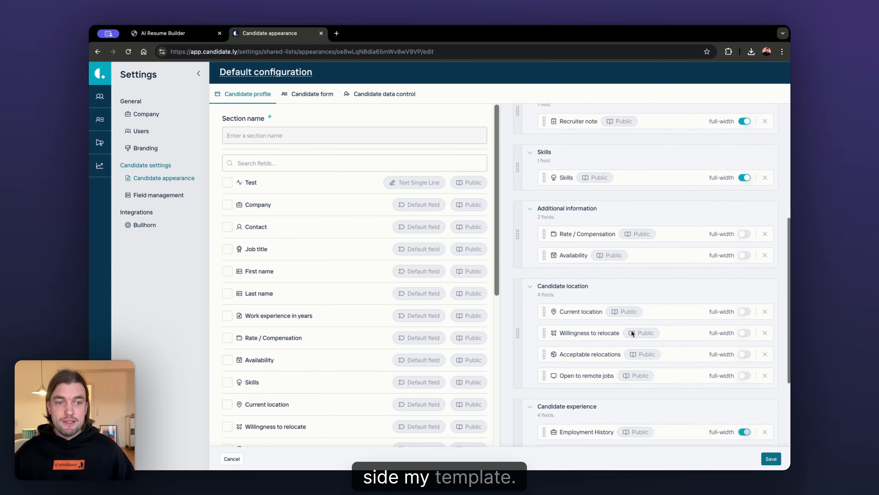
scroll(632, 331, up, 10)
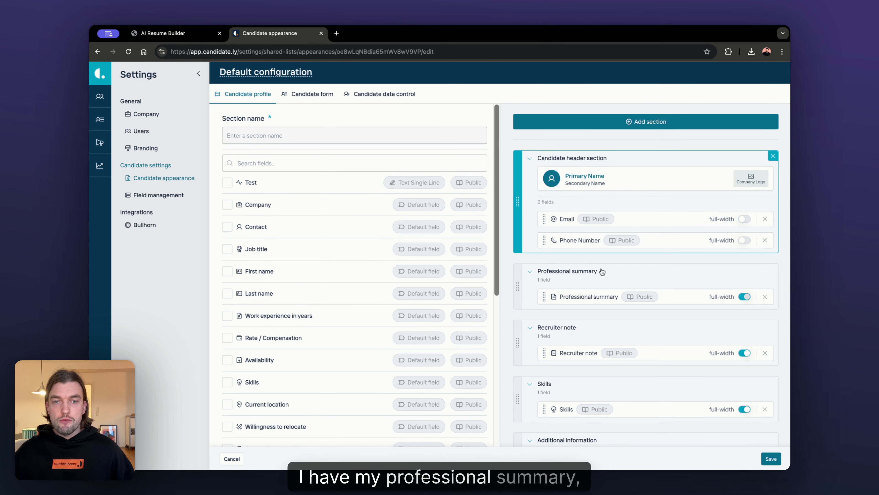
scroll(606, 272, down, 2)
scroll(585, 277, down, 3)
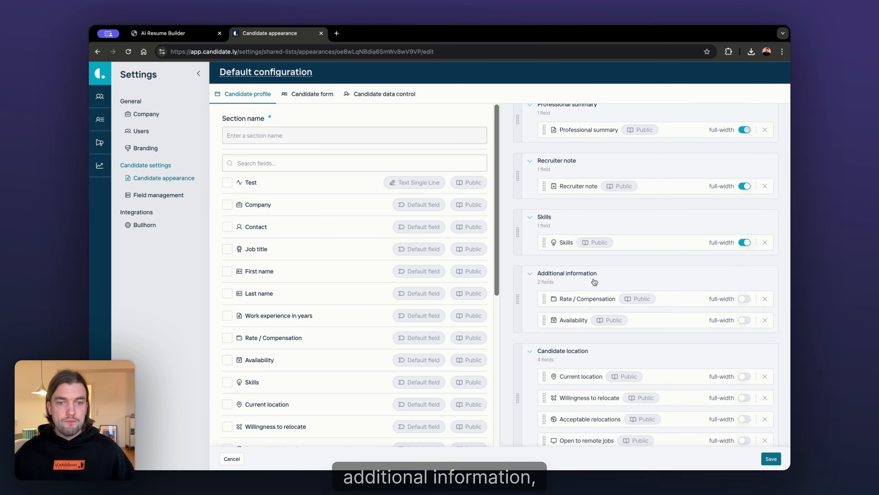
scroll(595, 281, down, 6)
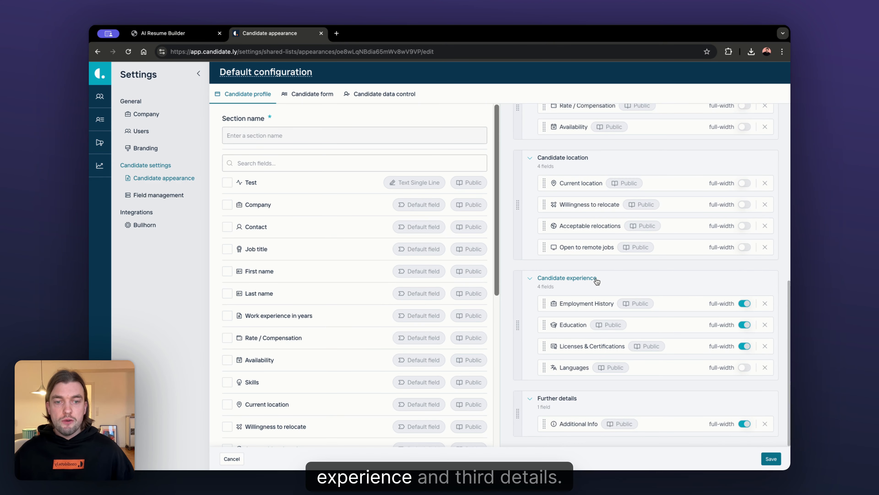
scroll(604, 409, up, 9)
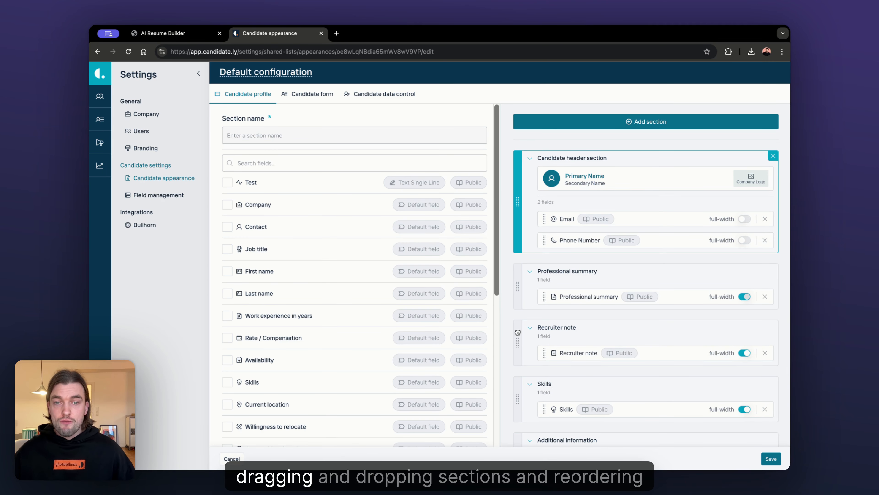
Try moving the Skills section directly below the candidate header section, and discard the edits to the default configuration.
mouse_move(518, 343)
mouse_down()
mouse_move(518, 287)
mouse_move(519, 334)
mouse_up()
scroll(542, 321, down, 4)
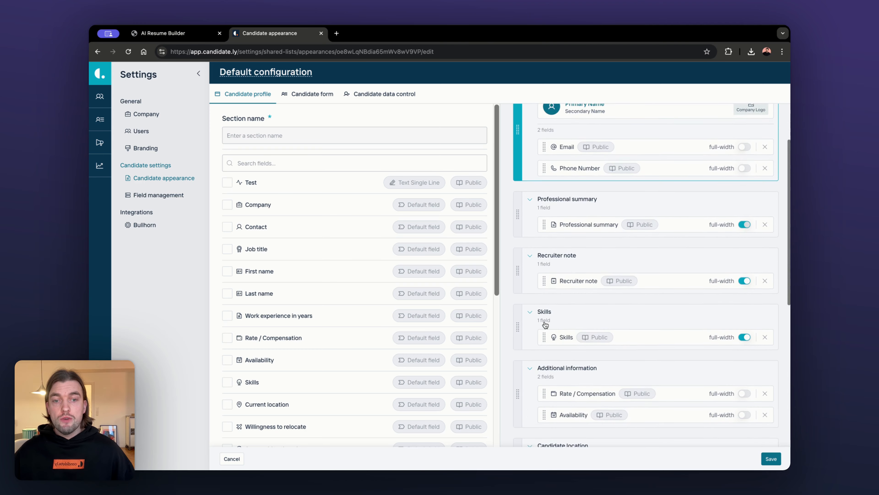
mouse_move(544, 342)
mouse_down()
mouse_move(545, 324)
mouse_move(546, 340)
mouse_up()
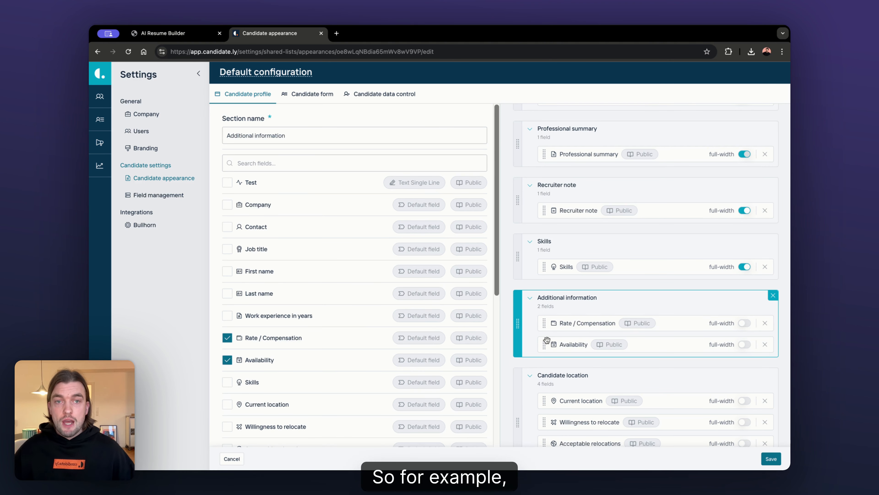
scroll(606, 266, up, 5)
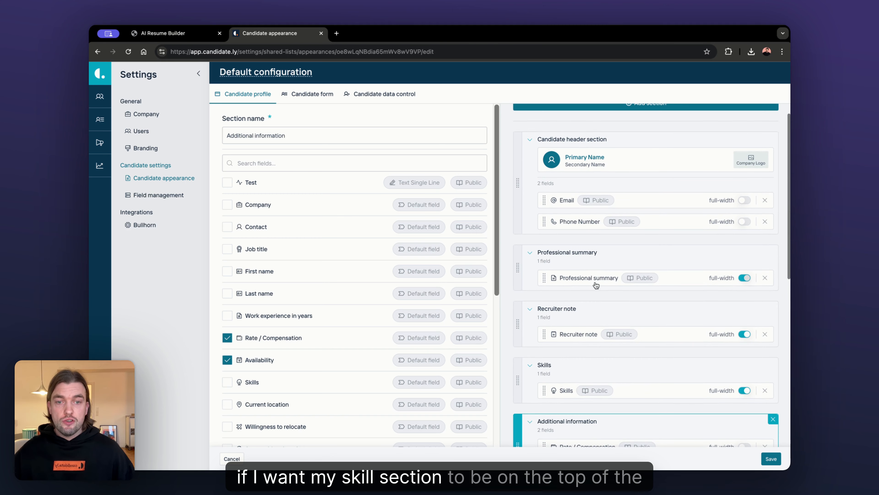
click(518, 383)
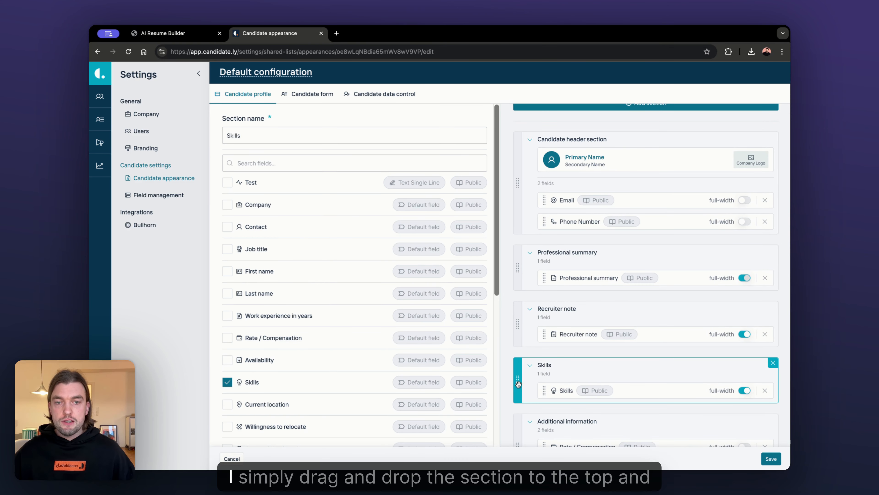
drag(518, 383, 523, 265)
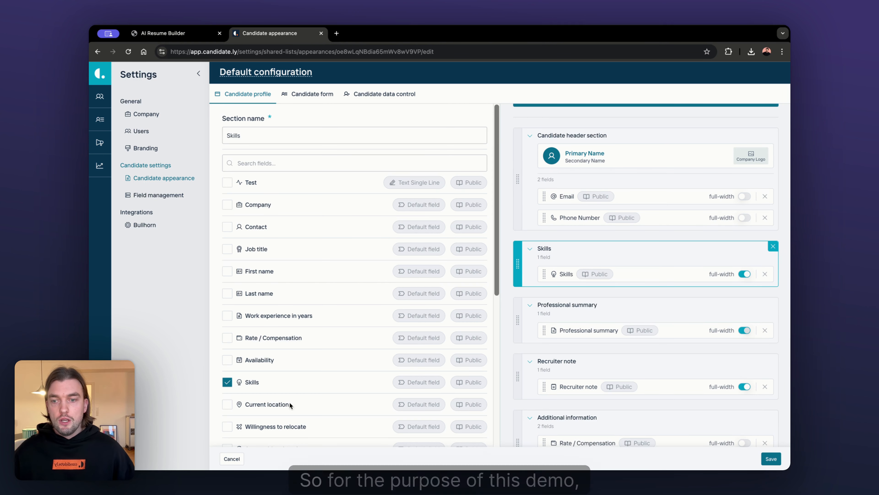
click(232, 458)
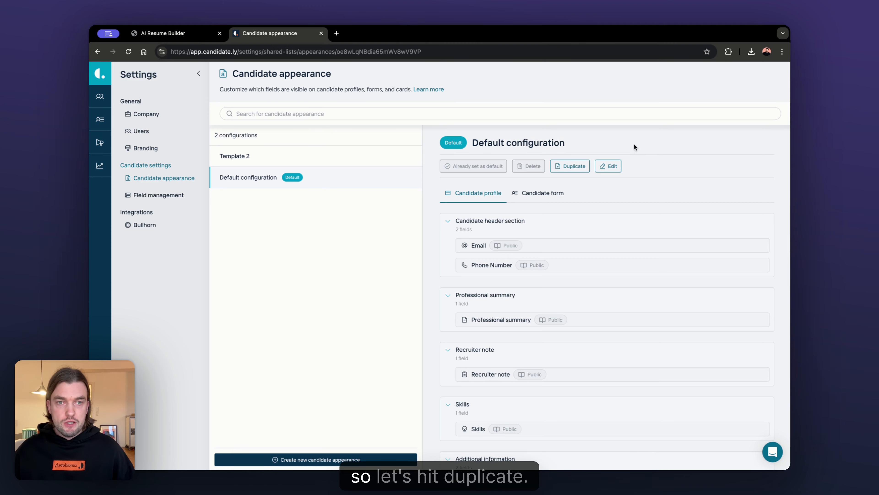
Duplicate the default configuration and name the copy "Short Resume".
click(571, 166)
double_click(260, 73)
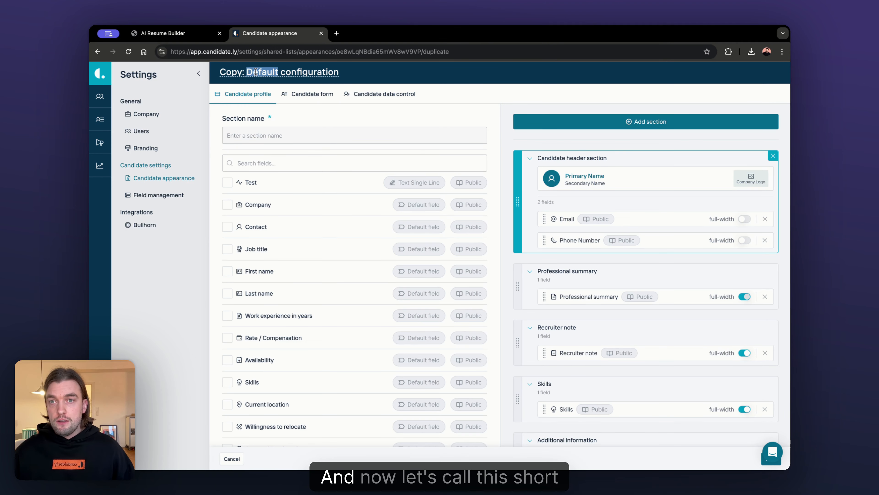
click(260, 73)
text(Short)
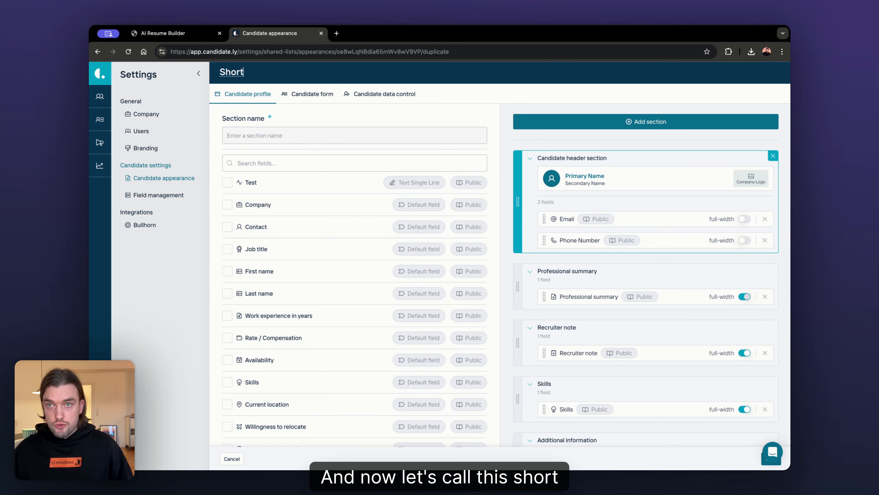
text( Resume)
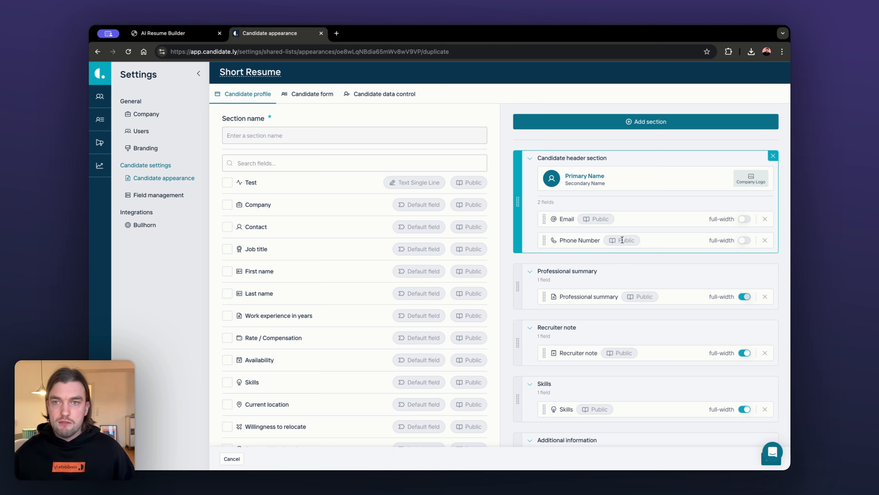
Remove the Email and Phone Number fields from the candidate header section of the profile template.
scroll(618, 243, down, 1)
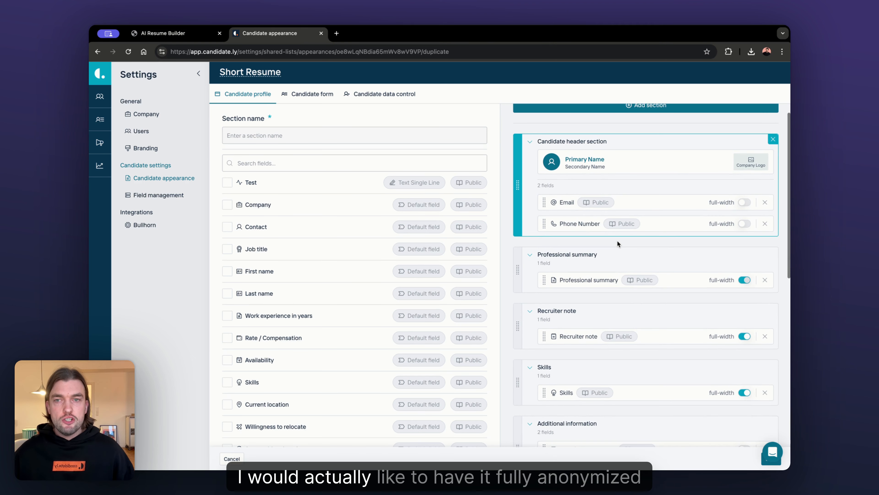
scroll(617, 242, up, 1)
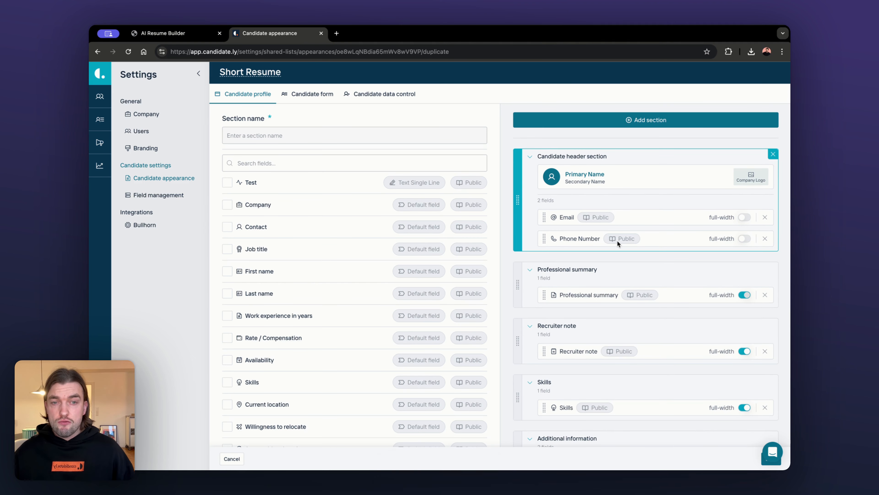
click(765, 218)
click(765, 218)
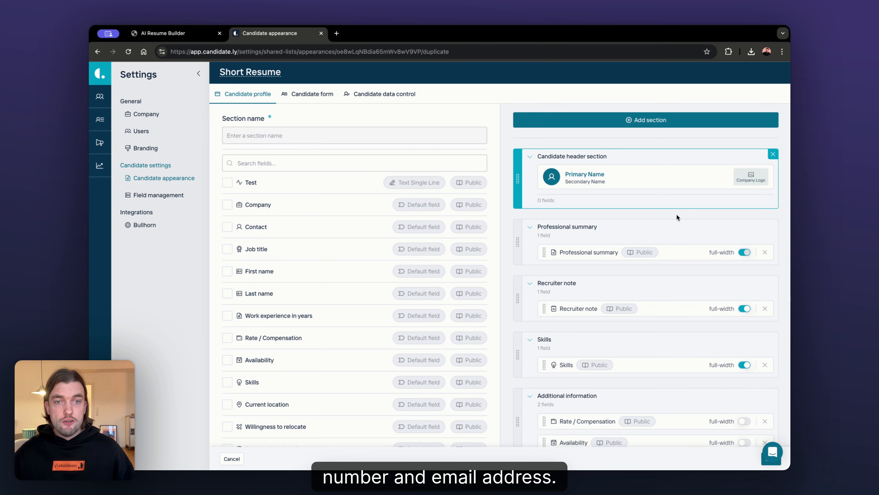
Remove the Recruiter note, Skills, Additional information and Candidate location sections from the candidate profile template.
scroll(677, 218, down, 2)
click(671, 202)
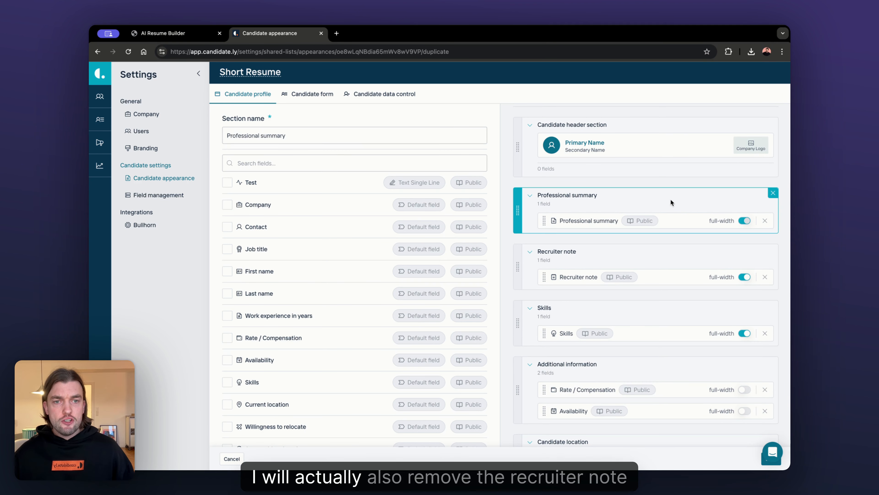
click(767, 255)
click(772, 251)
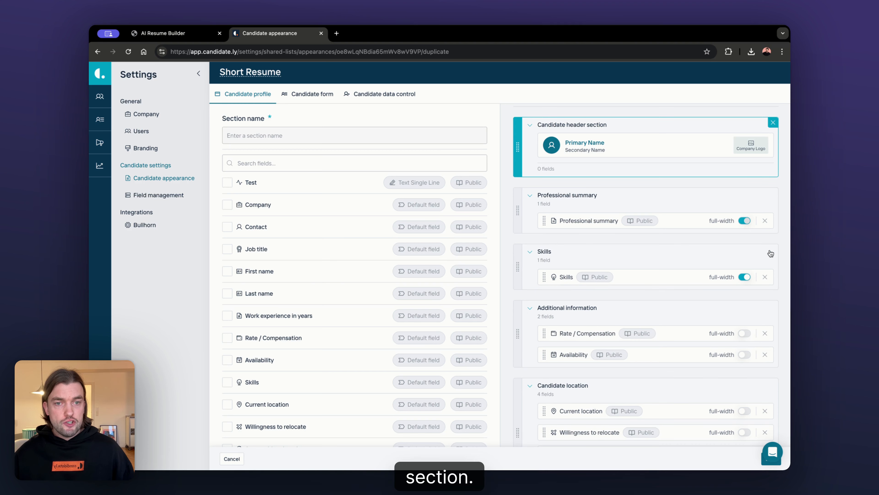
click(684, 258)
click(771, 251)
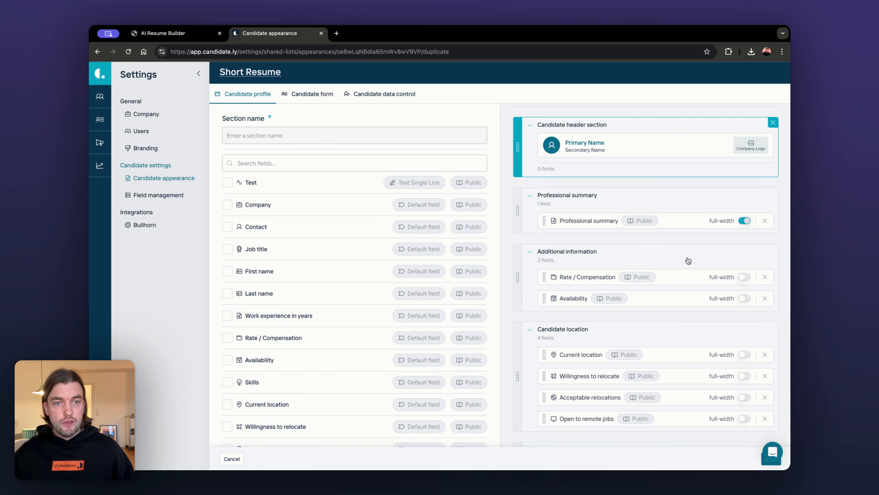
click(688, 260)
click(772, 250)
click(649, 259)
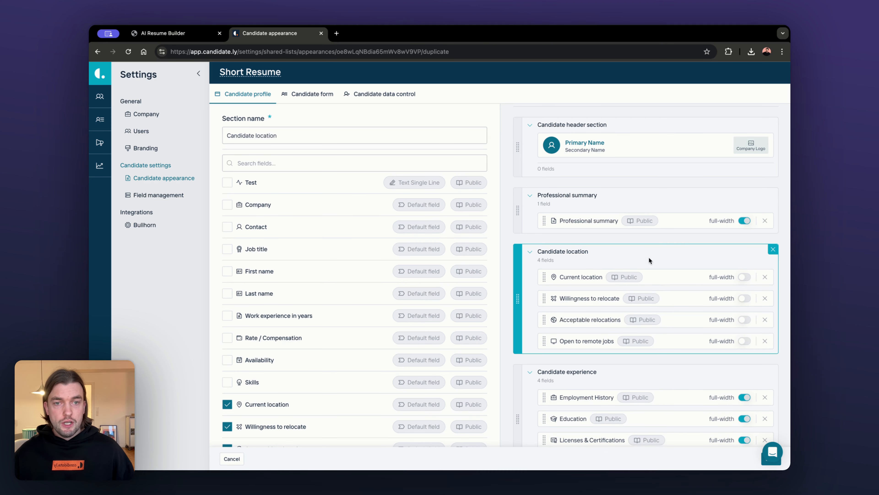
click(772, 252)
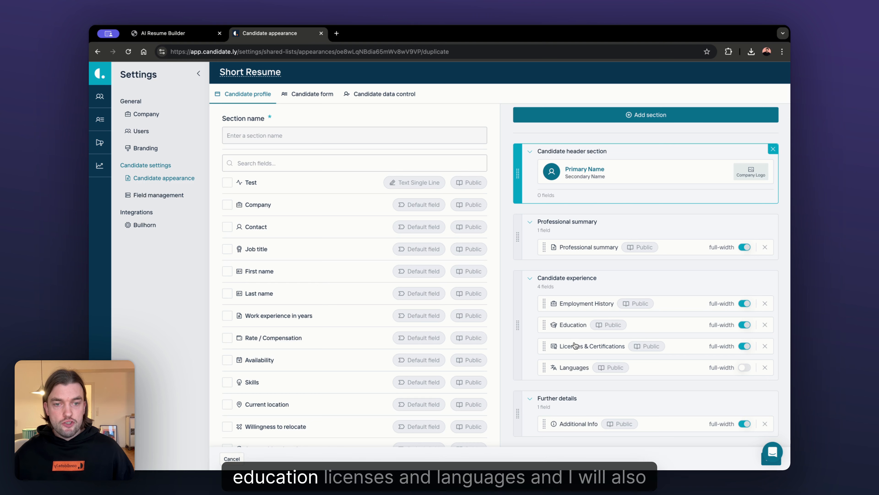
Remove the Further details section from the profile template and make the Languages field full-width.
click(763, 406)
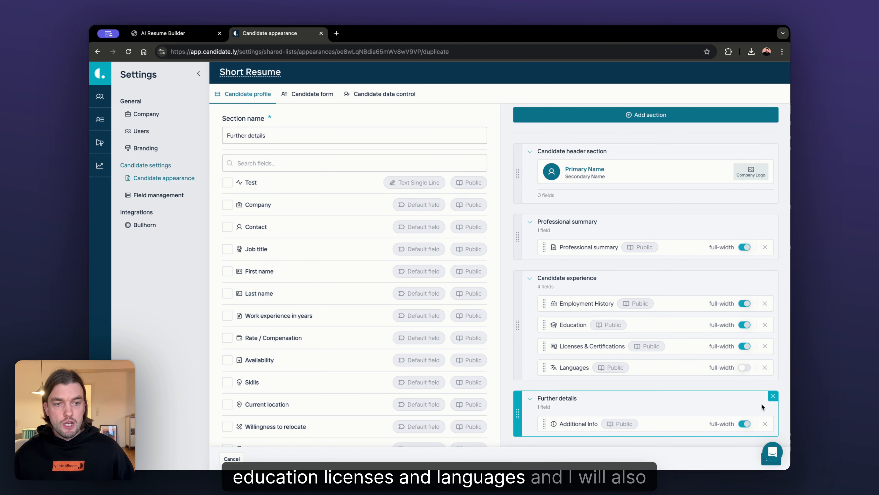
click(772, 396)
click(747, 374)
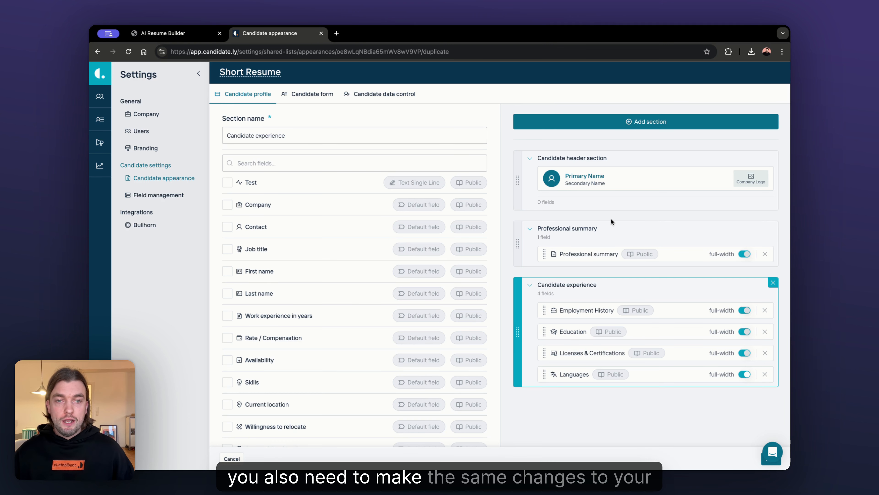
Remove the Phone Number and Email fields from the Candidate details section of the candidate form.
click(319, 95)
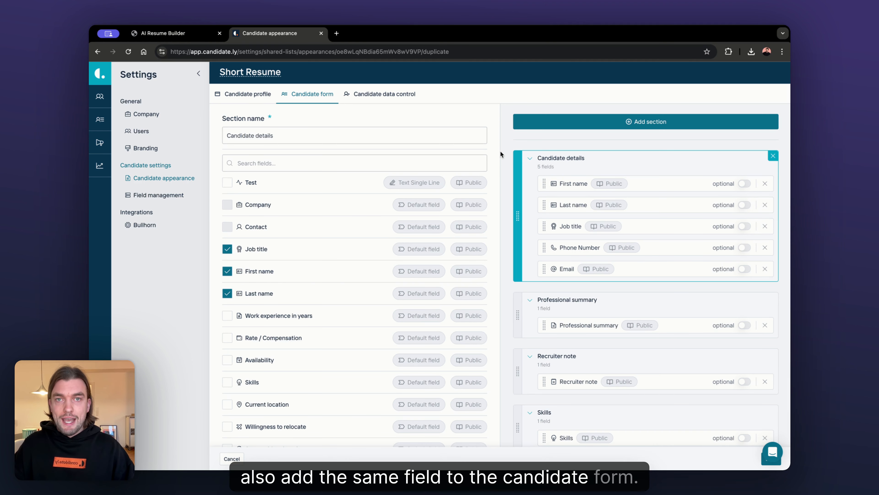
scroll(727, 208, down, 2)
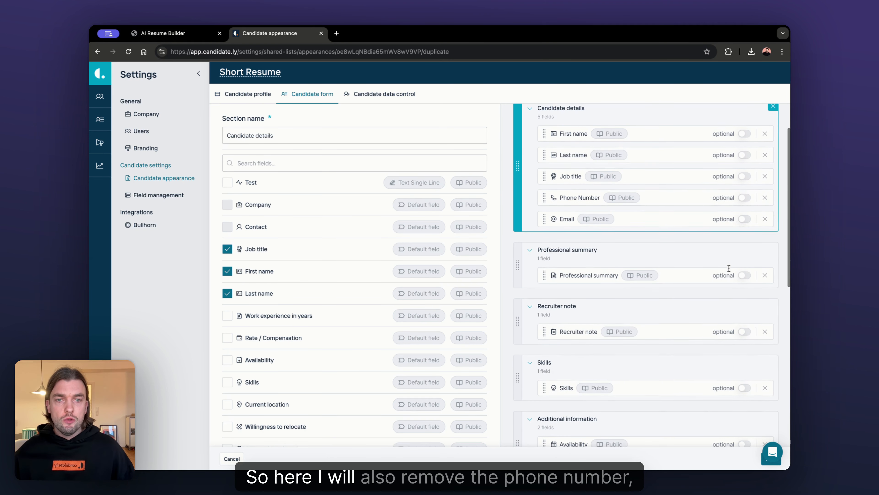
click(764, 197)
click(765, 197)
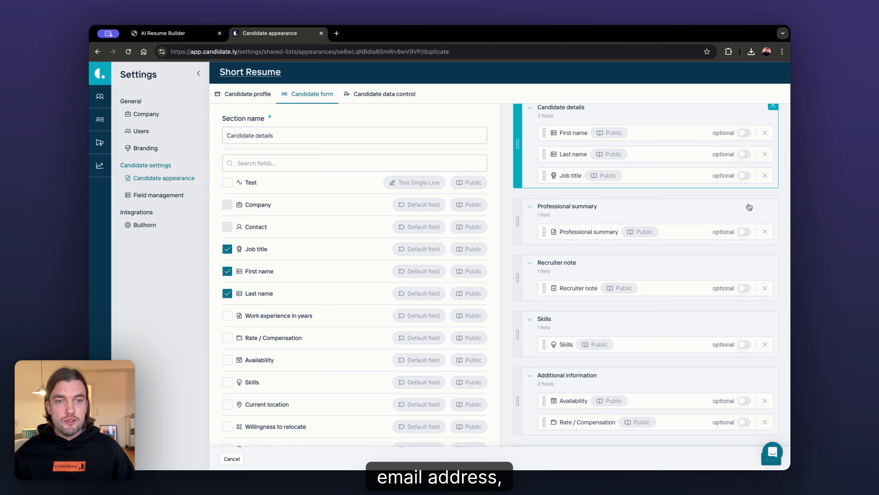
Remove the Recruiter note, Skills, Additional information, Candidate location and Further details sections from the candidate form.
click(730, 262)
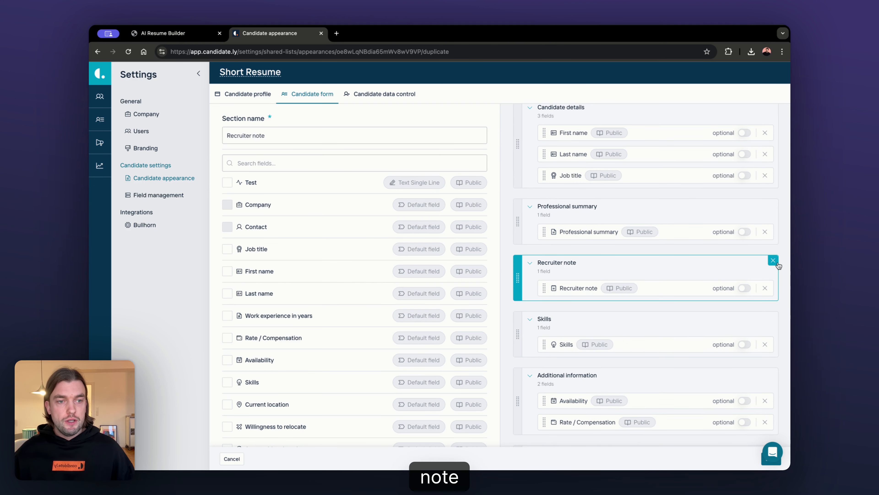
click(773, 259)
click(774, 268)
click(774, 259)
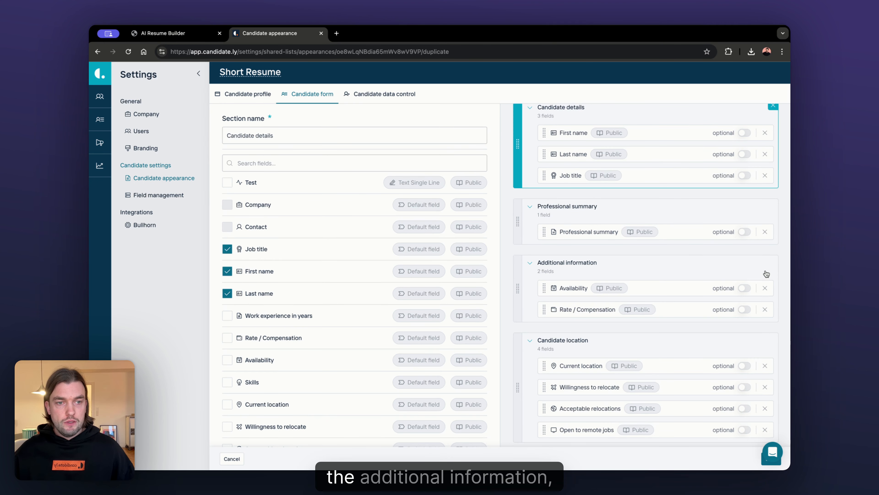
click(765, 263)
click(773, 260)
click(746, 261)
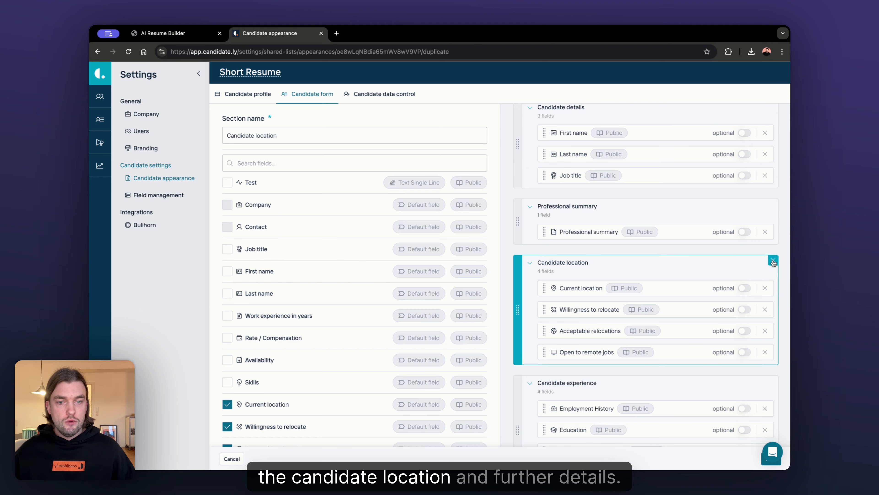
click(774, 259)
click(749, 418)
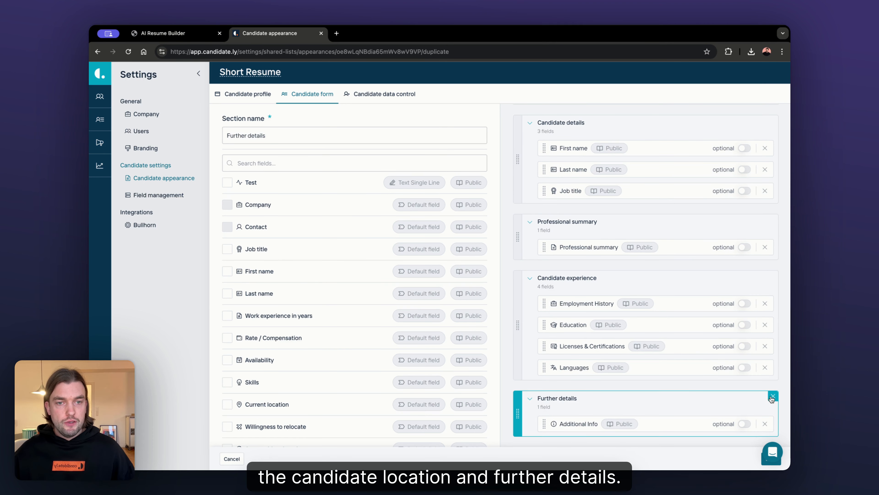
click(773, 398)
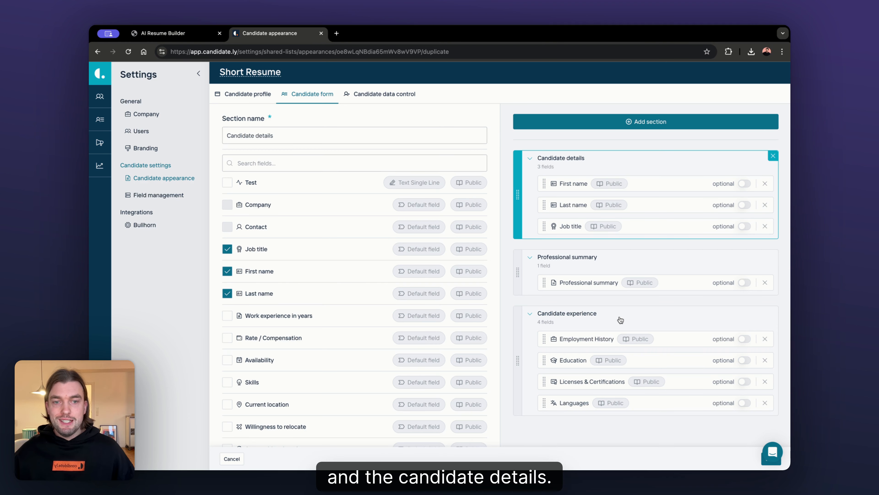
In the template's candidate data control, set the Work Experience employer name to display as Company type.
click(376, 98)
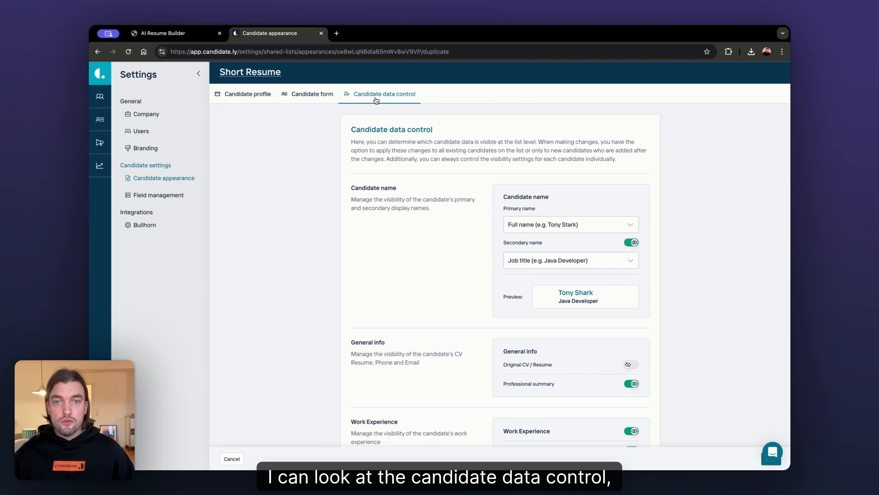
scroll(425, 234, down, 6)
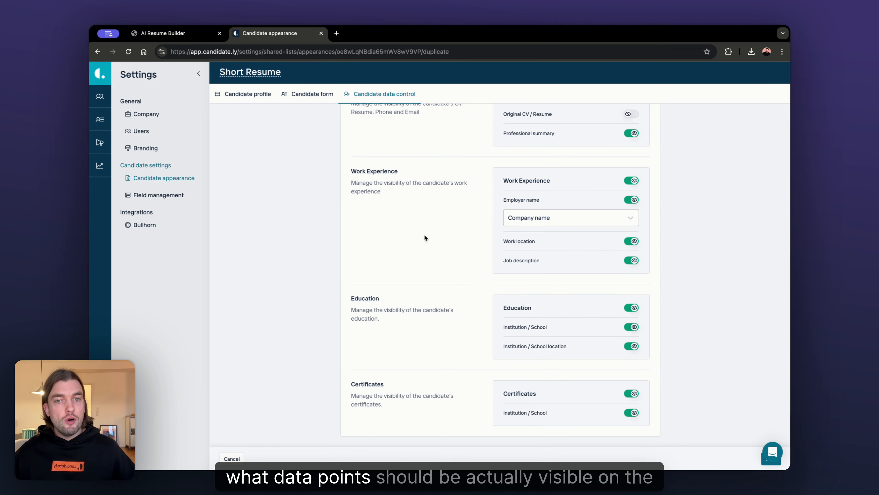
scroll(425, 237, up, 2)
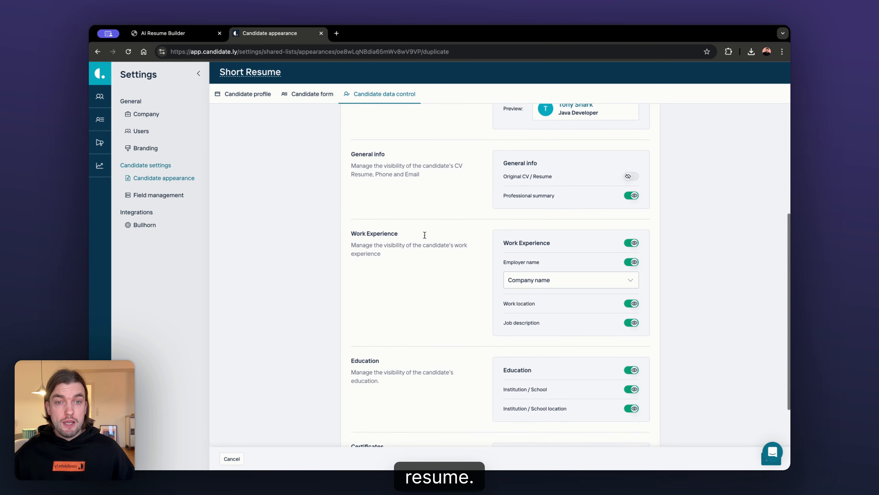
scroll(424, 236, down, 1)
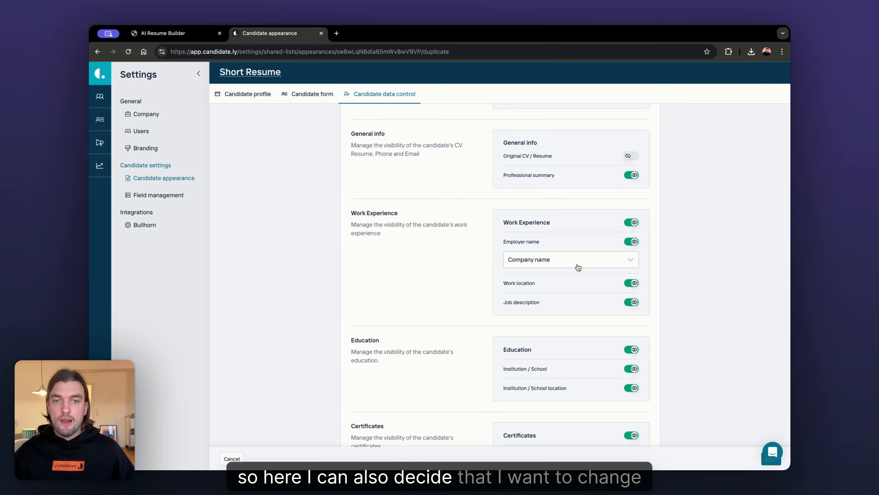
click(567, 263)
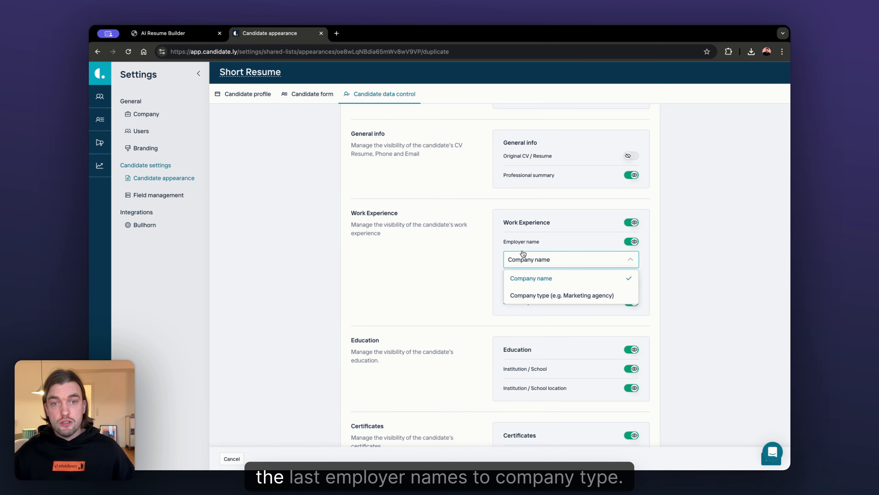
click(530, 297)
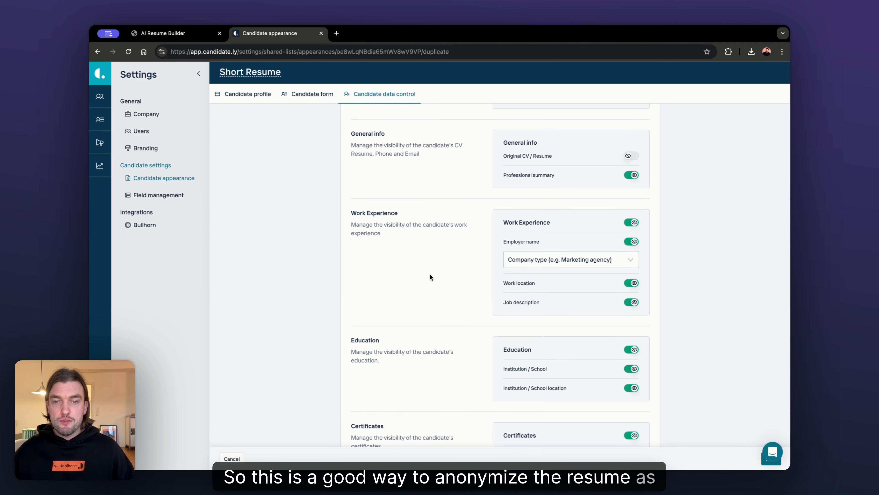
Set the candidate's primary name to display as First name only in the candidate data control.
scroll(430, 277, down, 1)
scroll(431, 276, up, 5)
scroll(431, 276, up, 3)
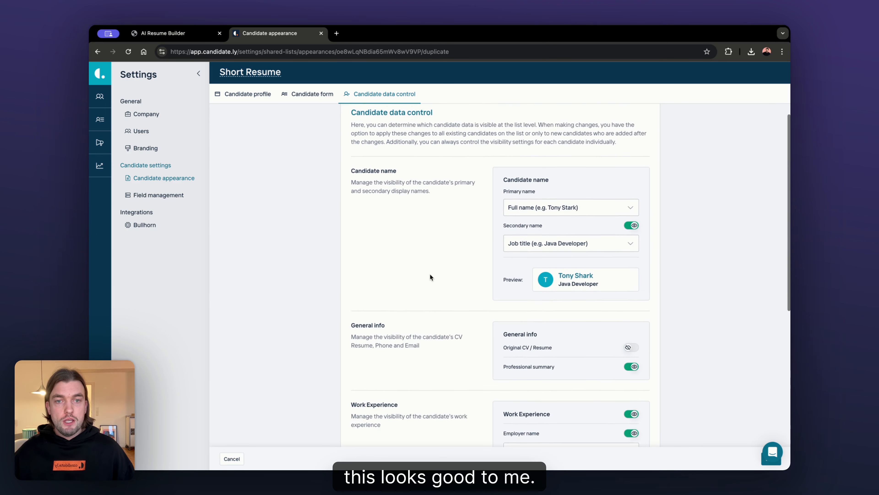
click(529, 224)
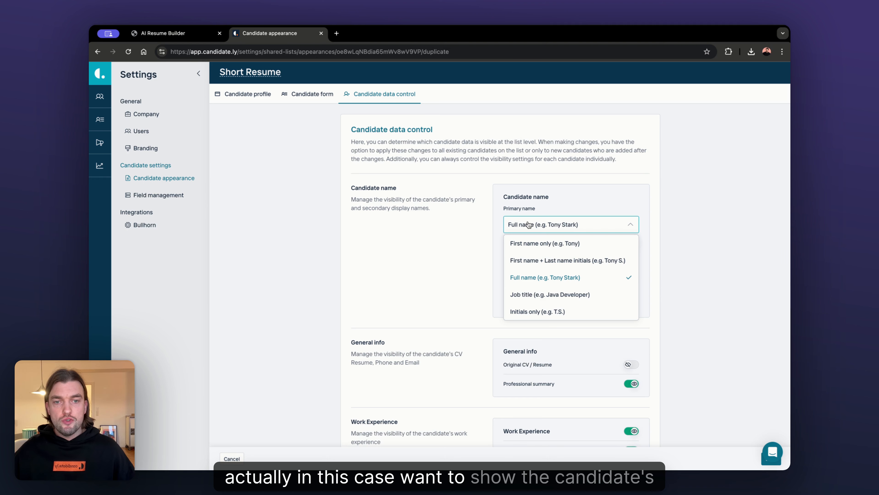
click(532, 243)
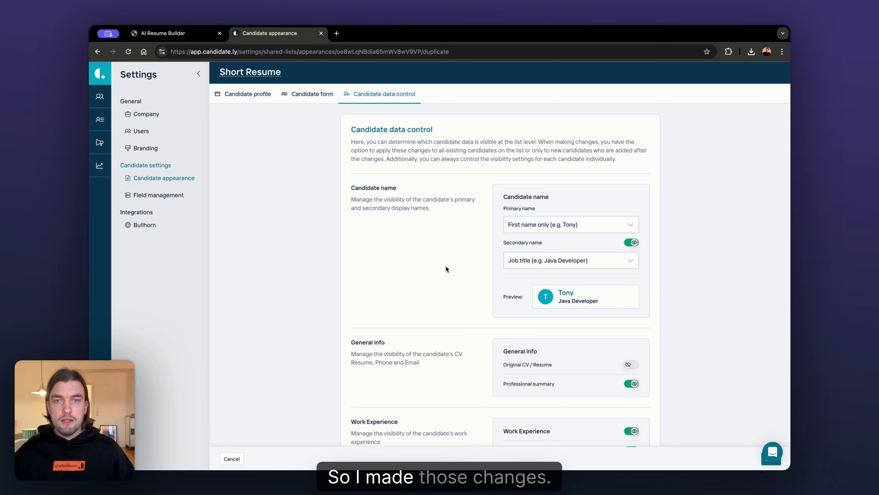
Check the candidate form and profile layouts, save the Short Resume appearance, and compare it with the Default configuration.
click(310, 92)
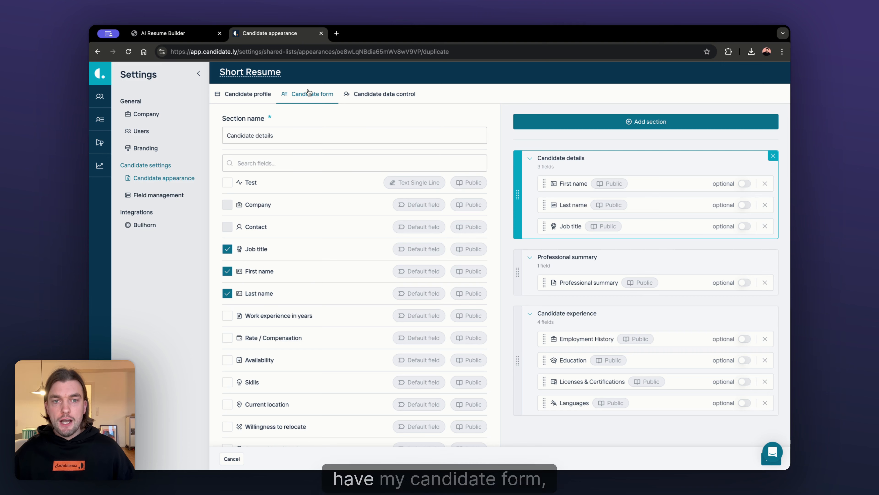
click(251, 96)
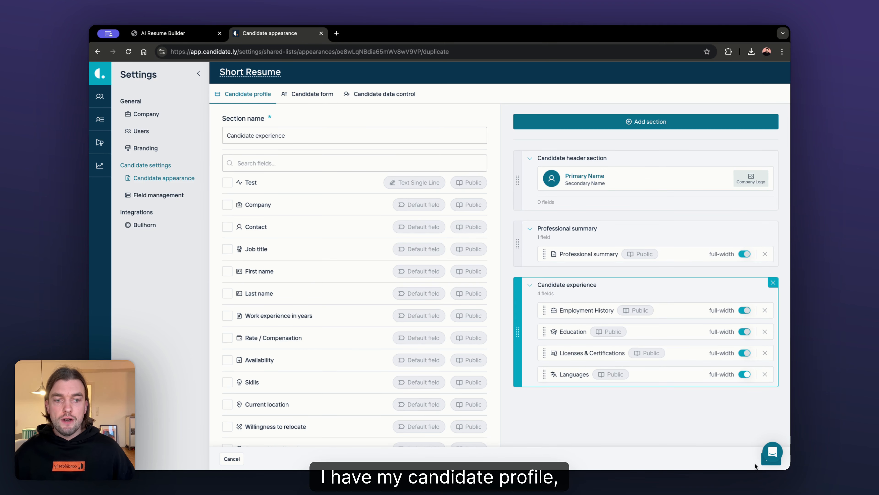
click(707, 439)
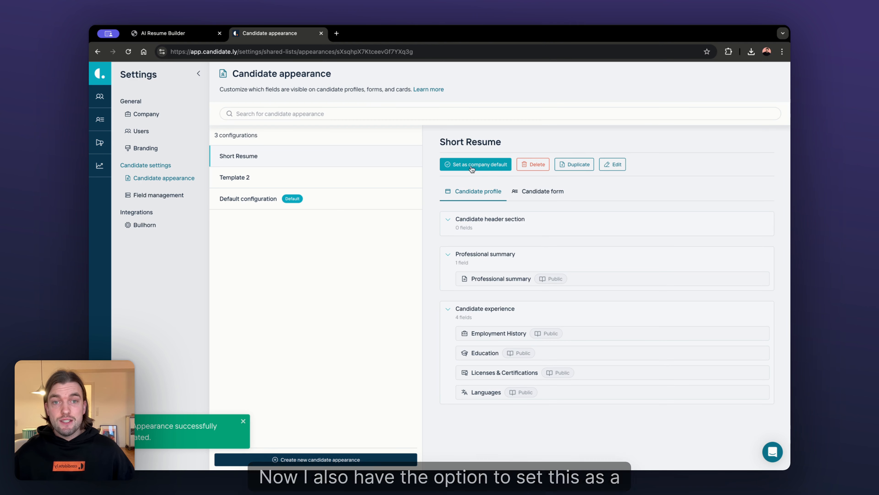
click(253, 200)
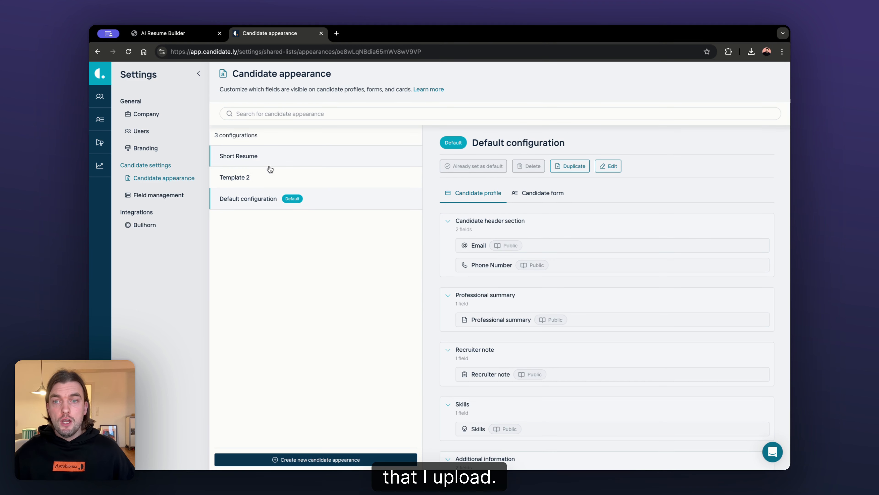
click(257, 157)
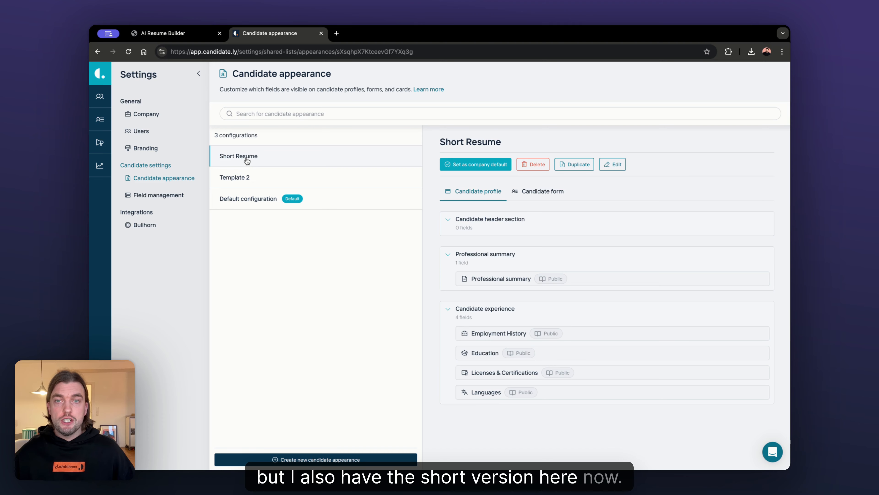
Open Profile 1 of the Mechatronics Engineer candidate from the candidates list.
click(98, 94)
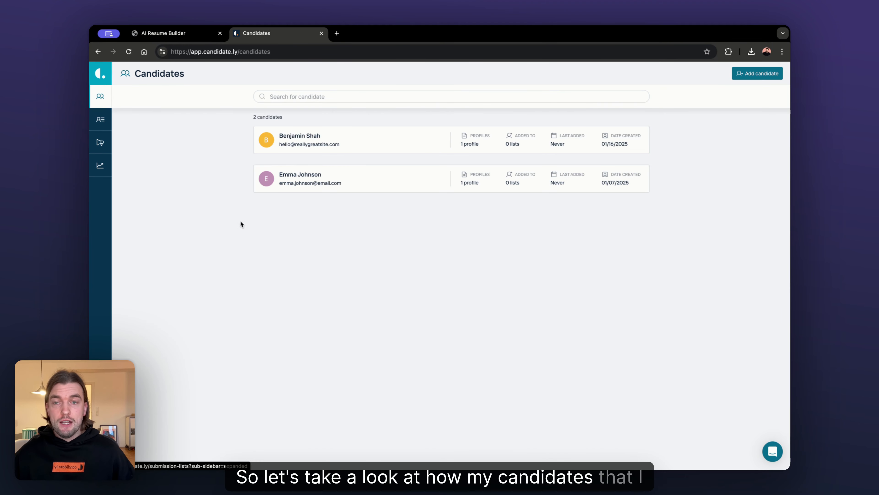
click(301, 146)
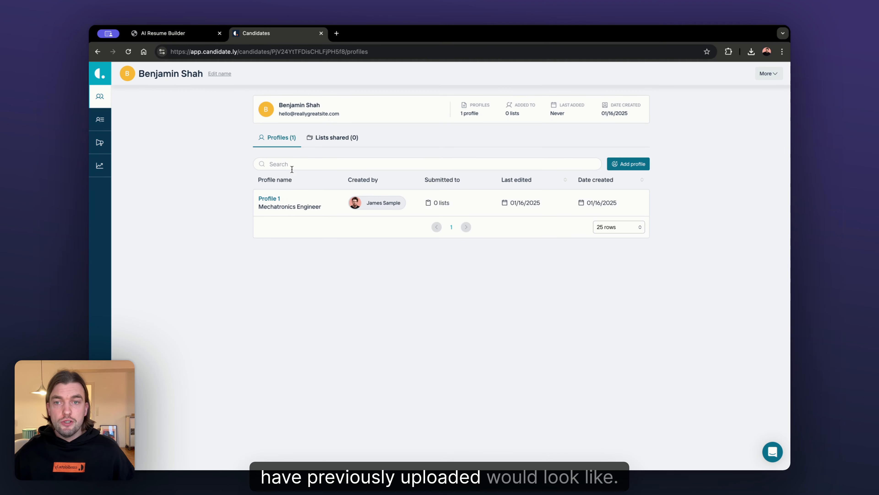
click(271, 200)
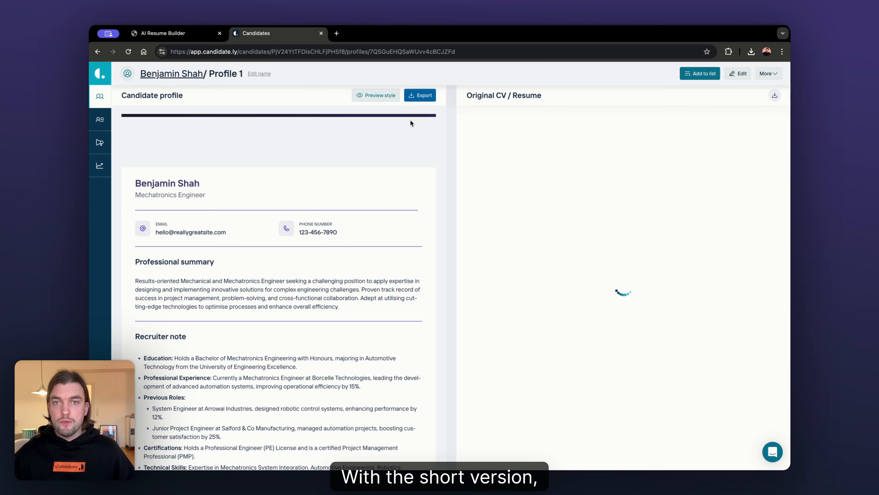
Apply the Short Resume candidate appearance to the profile preview and review the profile down to its footer.
click(378, 96)
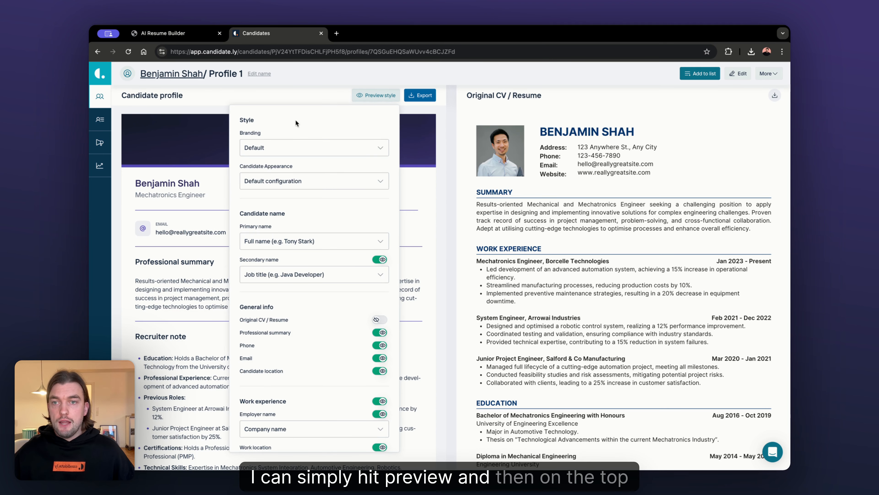
click(276, 183)
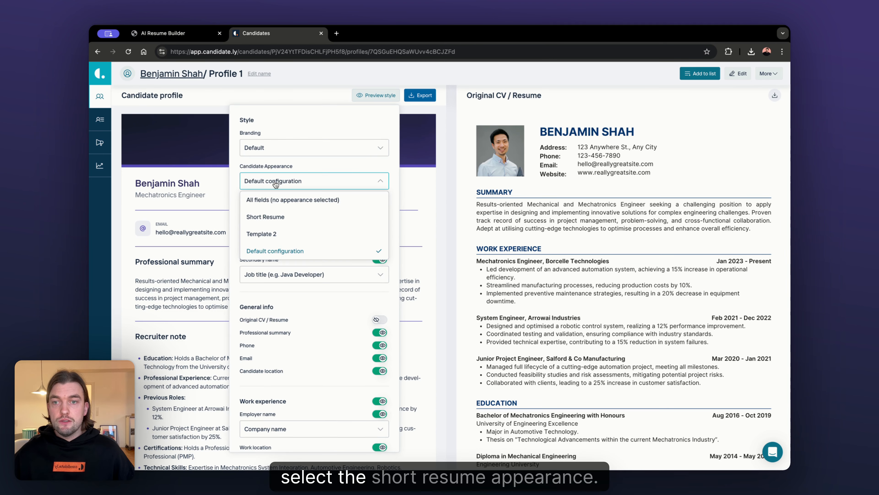
click(274, 217)
click(417, 230)
scroll(401, 250, down, 5)
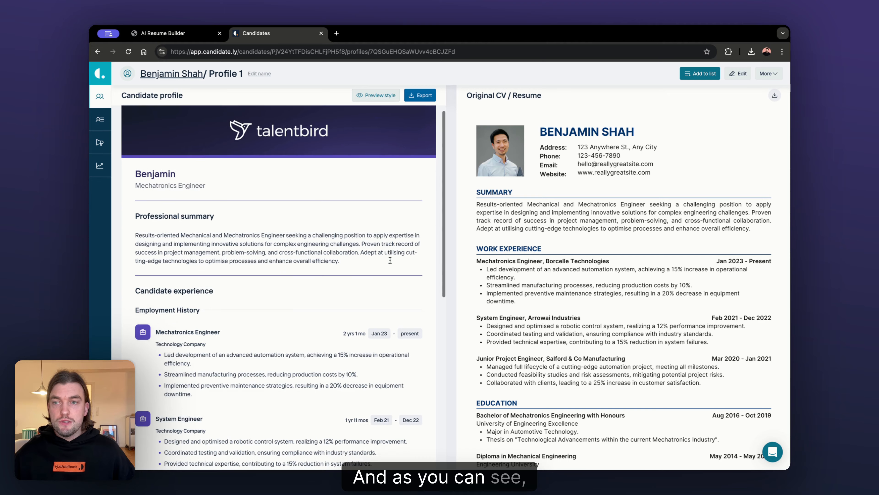
scroll(390, 259, down, 10)
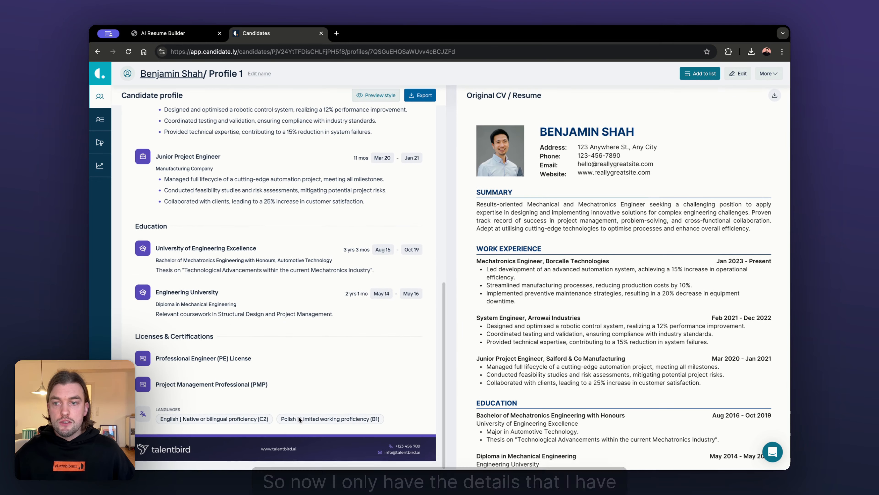
scroll(224, 294, up, 15)
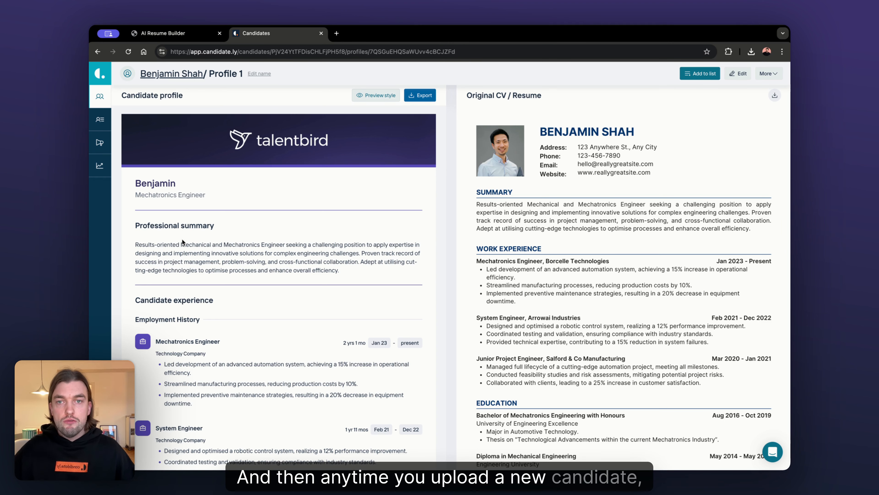
View the candidate appearance templates available in the profile's preview style options.
click(384, 96)
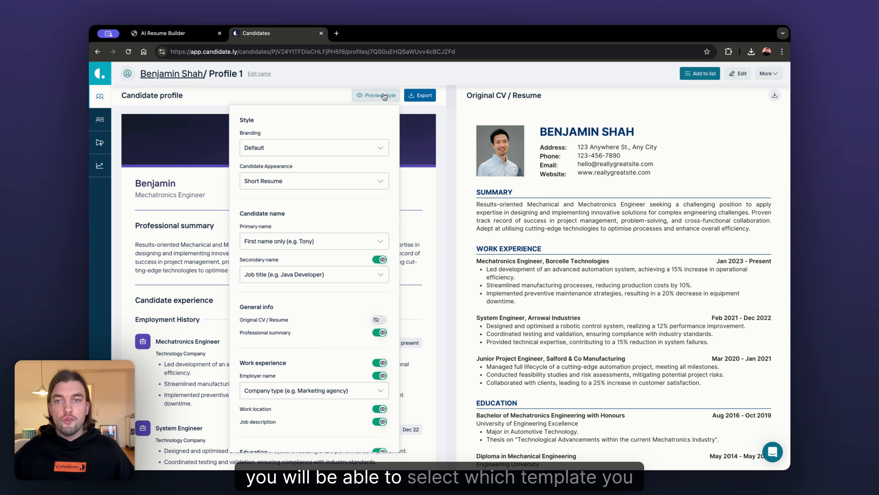
click(343, 181)
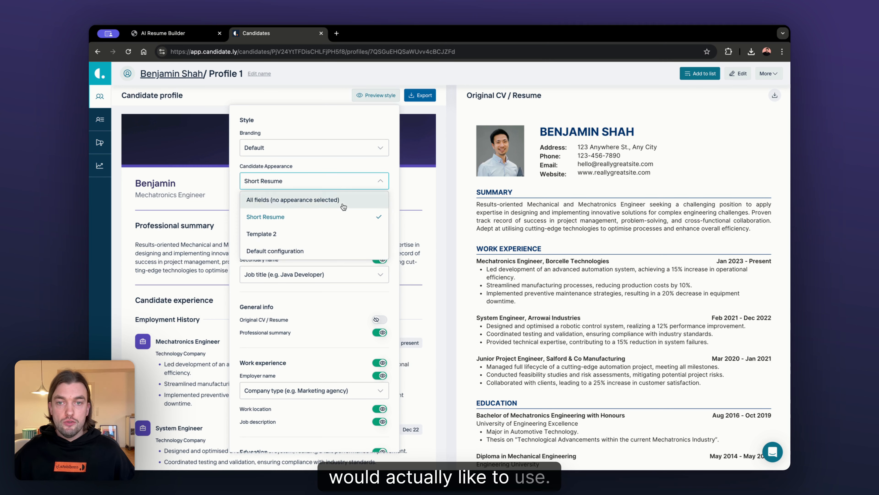
click(419, 186)
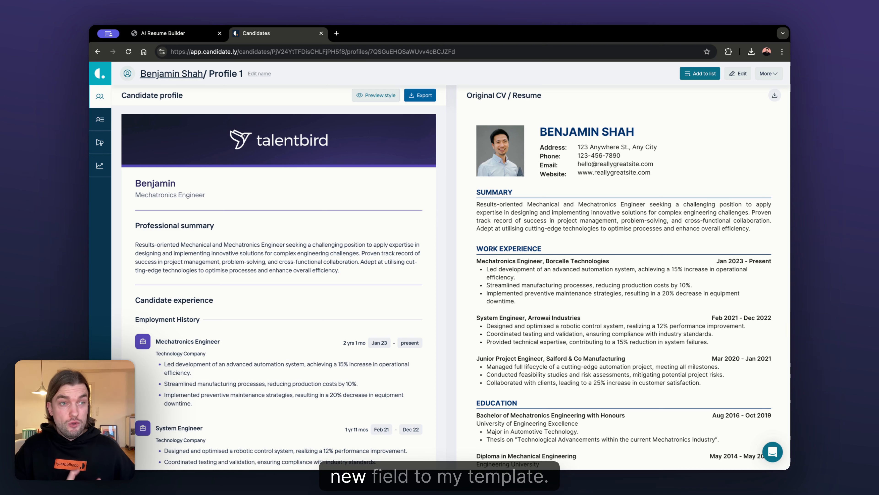
Open the Field management page in the company settings.
click(100, 453)
click(145, 354)
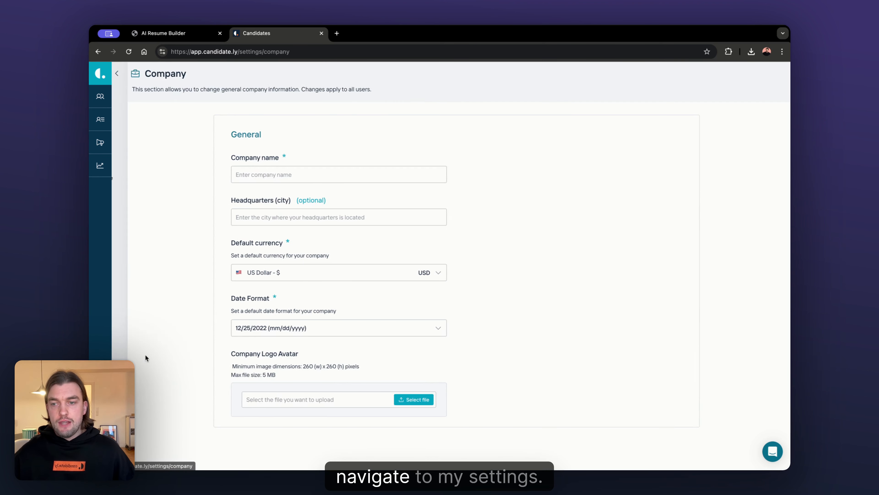
click(150, 196)
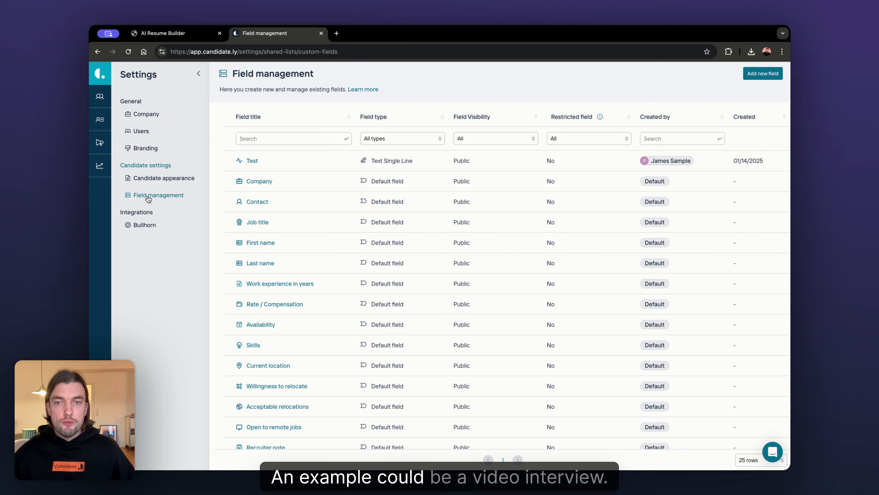
Start a new custom field titled "Video Interview" and give it a video play icon found by searching "video".
click(764, 76)
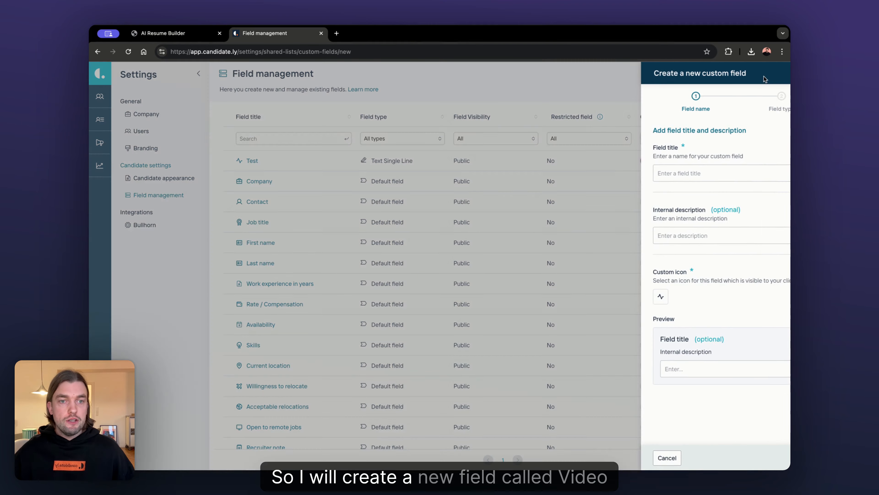
click(658, 173)
text(Video Interview)
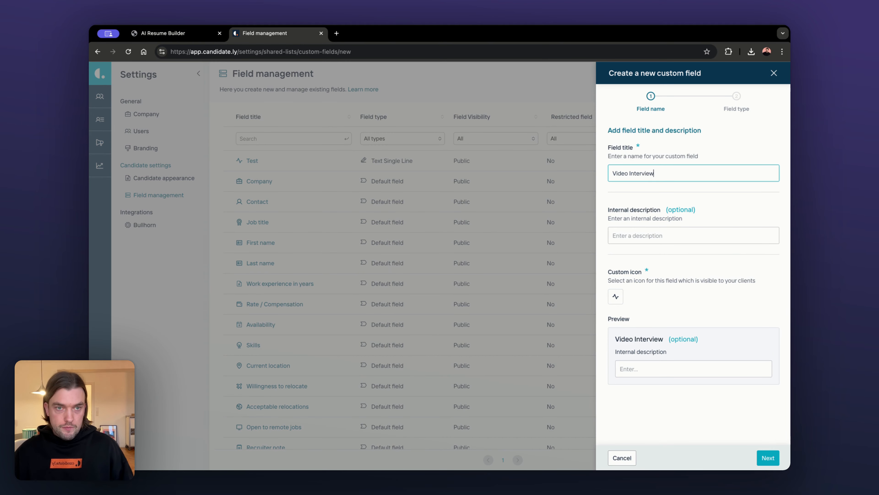
click(617, 297)
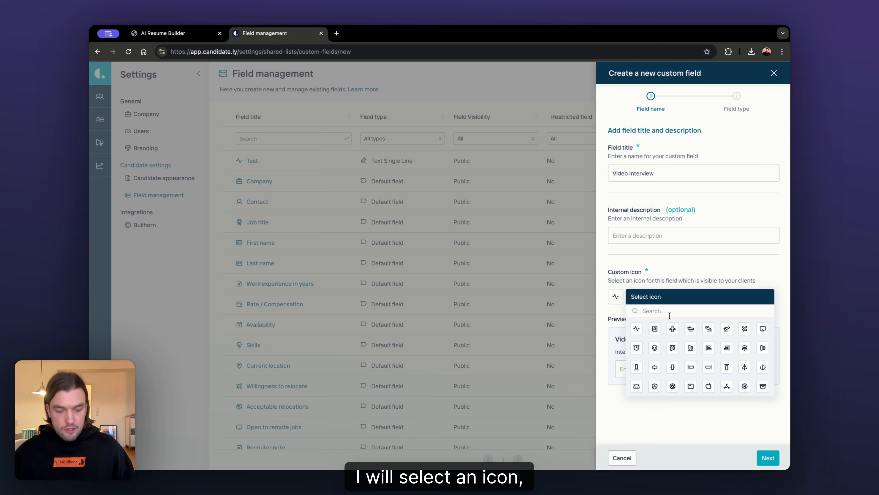
text(video)
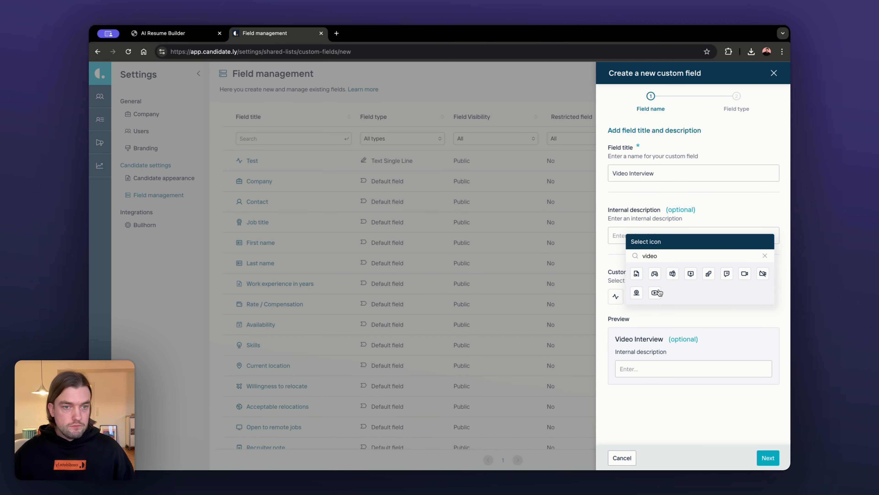
click(656, 293)
click(769, 458)
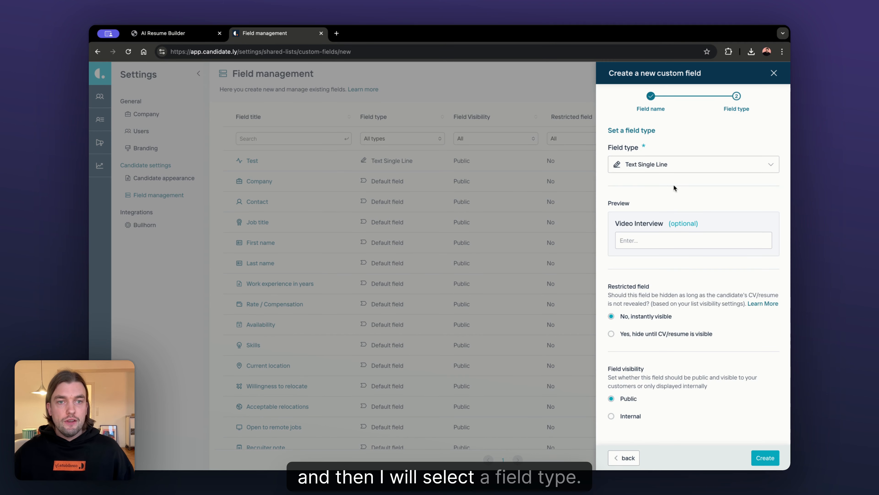
Set the Video Interview field's type to URL and create the field.
click(658, 168)
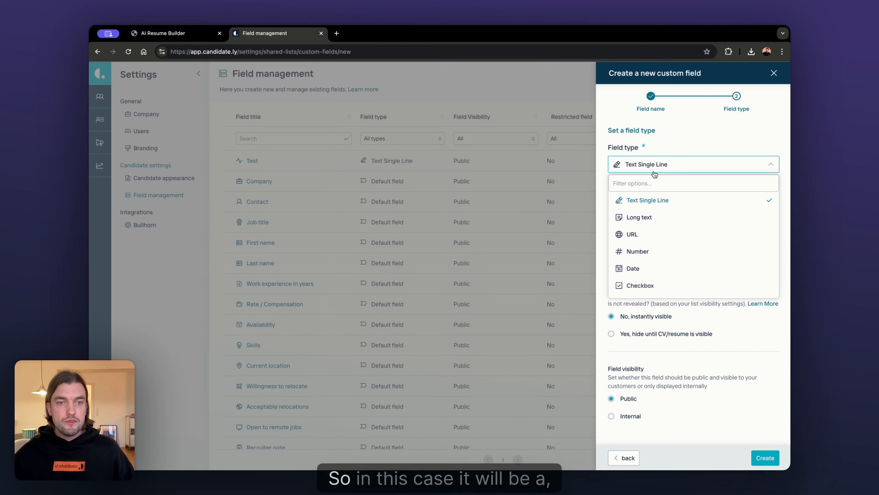
click(633, 235)
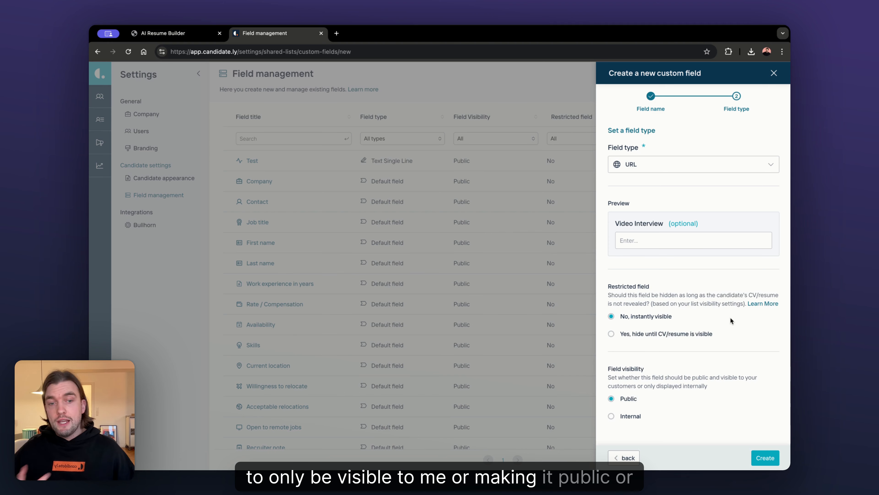
click(764, 456)
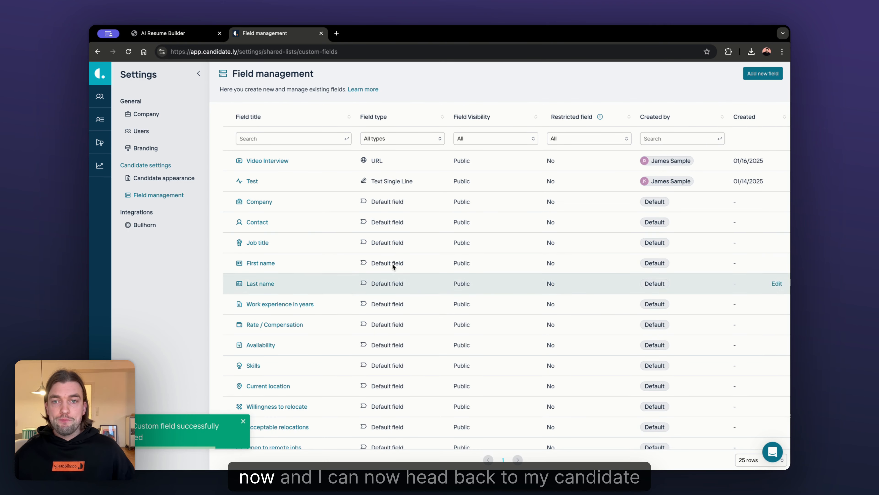
Open the Short Resume candidate appearance for editing and add a candidate profile section named "Video Interview".
click(147, 181)
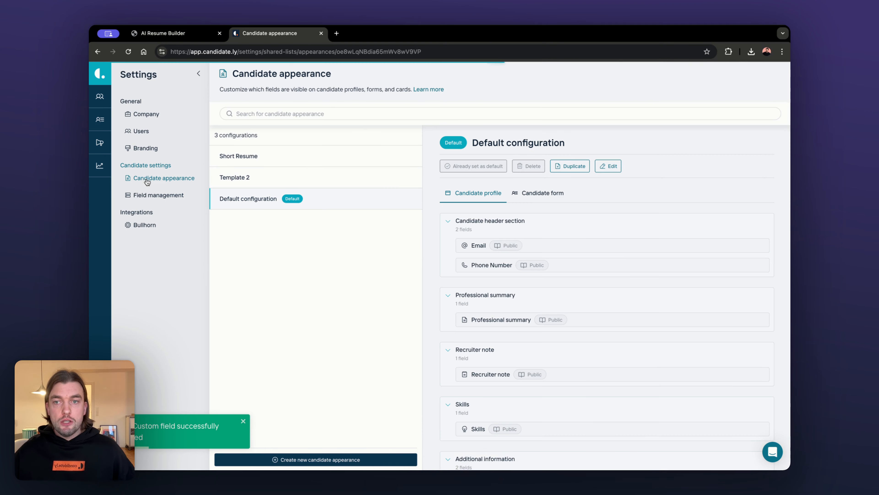
click(276, 159)
click(615, 163)
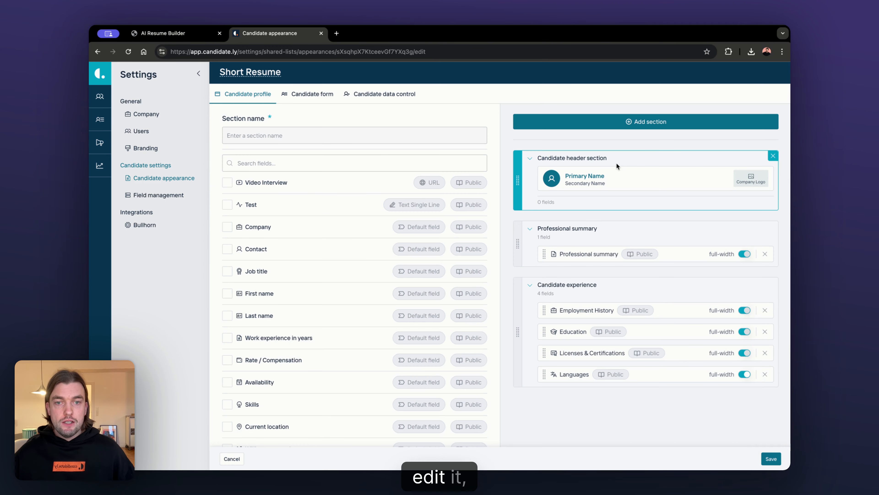
click(646, 122)
click(567, 142)
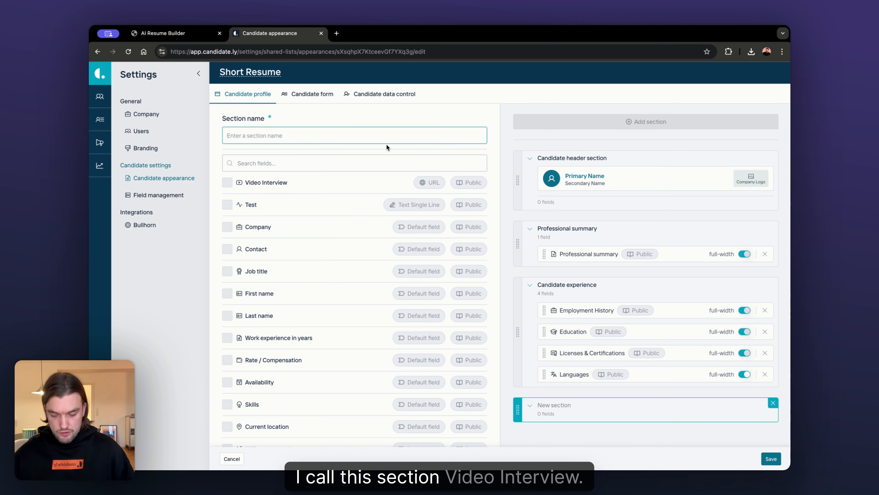
text(Video Interview)
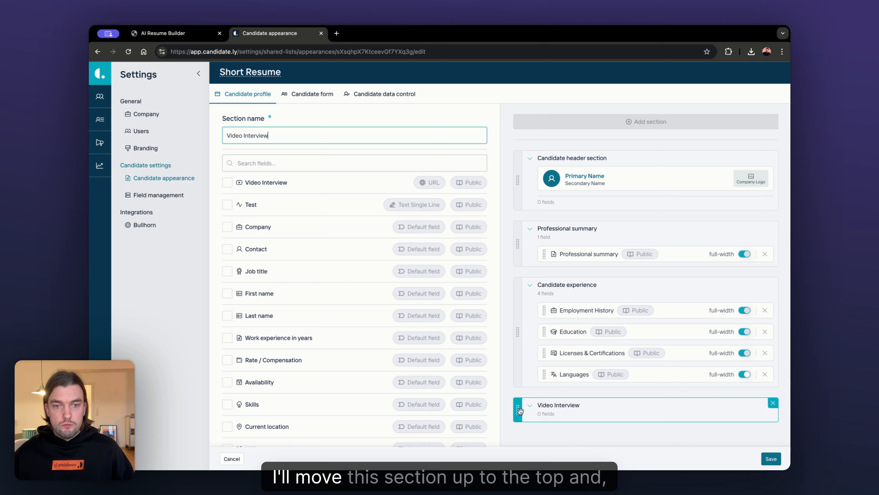
Move the Video Interview section directly below the candidate header section and add the Video Interview field to it.
drag(517, 410, 520, 231)
click(539, 240)
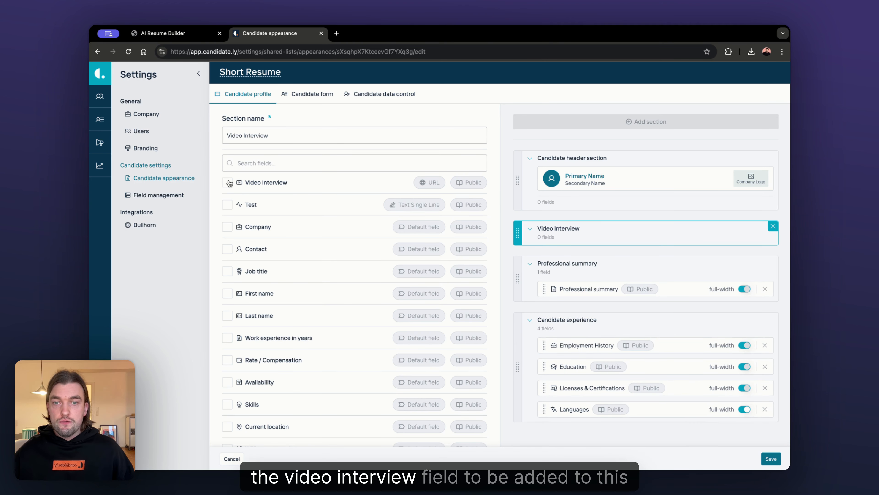
click(228, 183)
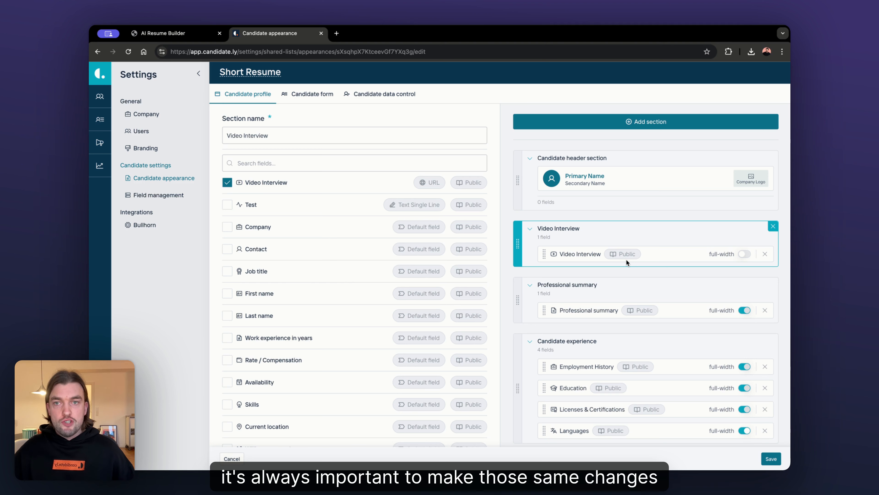
Add a "Video Interview" section containing the Video Interview field to the Short Resume candidate form.
click(300, 97)
click(620, 122)
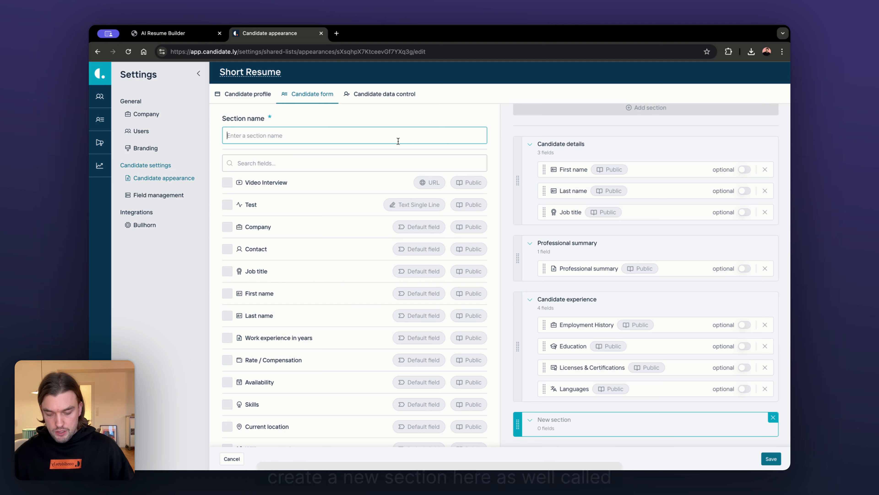
text(Video Interview)
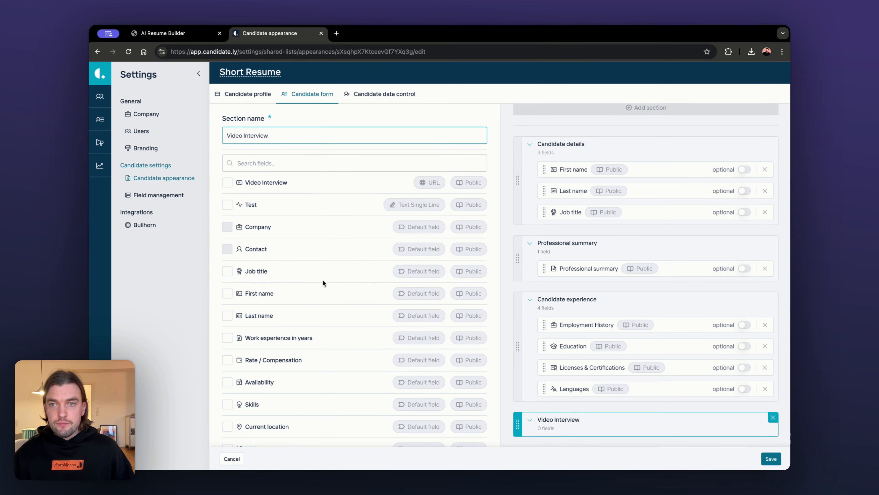
click(228, 182)
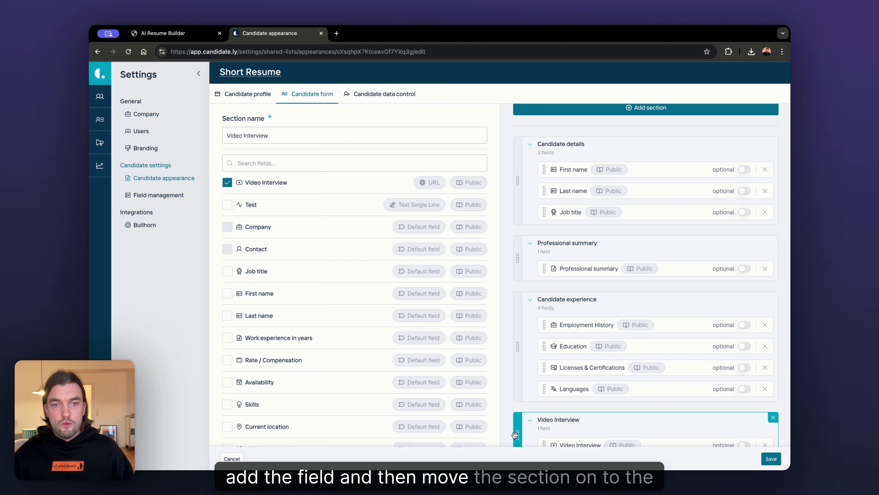
Move the form's Video Interview section between Candidate details and Professional summary, and save the appearance.
drag(515, 434, 519, 241)
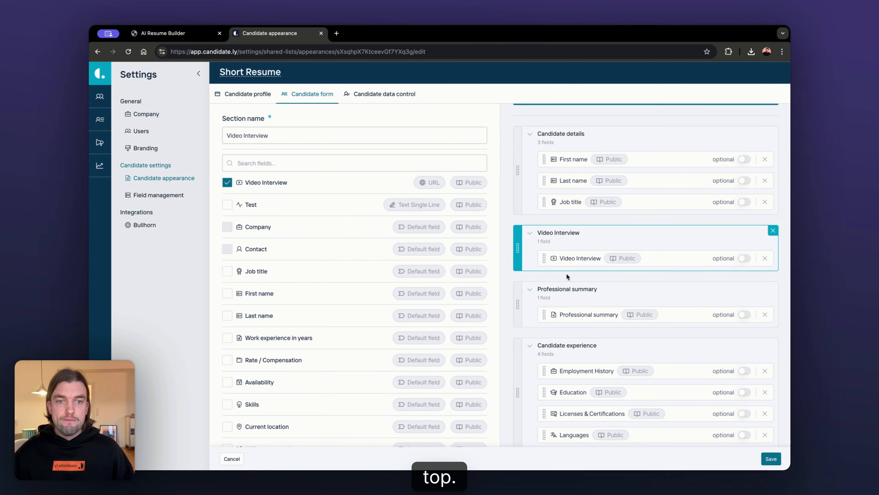
scroll(567, 275, up, 2)
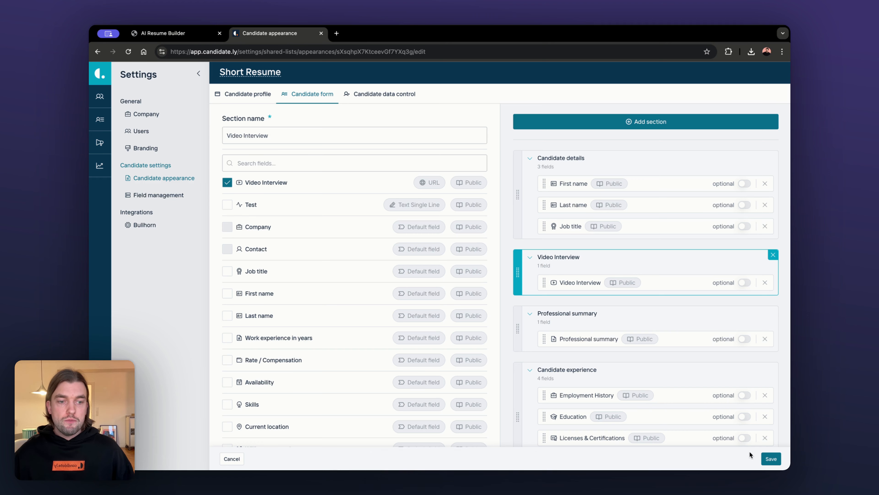
click(773, 460)
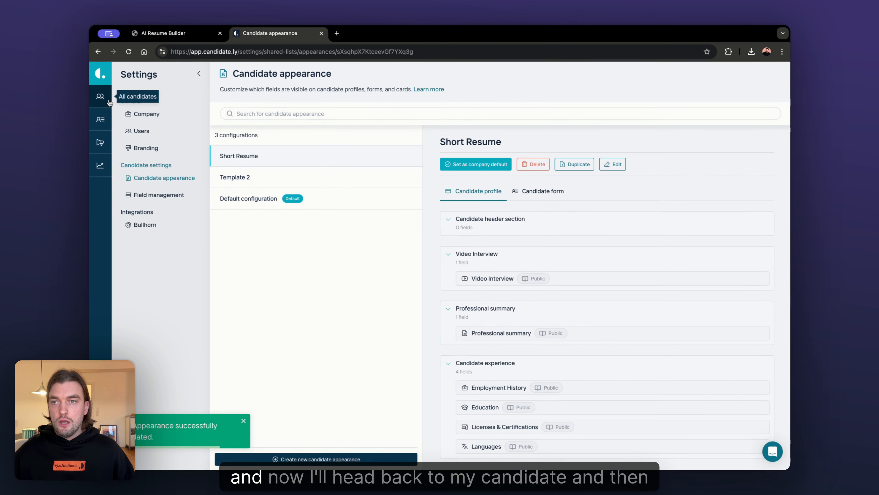
Open Profile 1 of the Mechatronics Engineer candidate and apply the Short Resume candidate appearance to its preview.
click(101, 96)
click(284, 139)
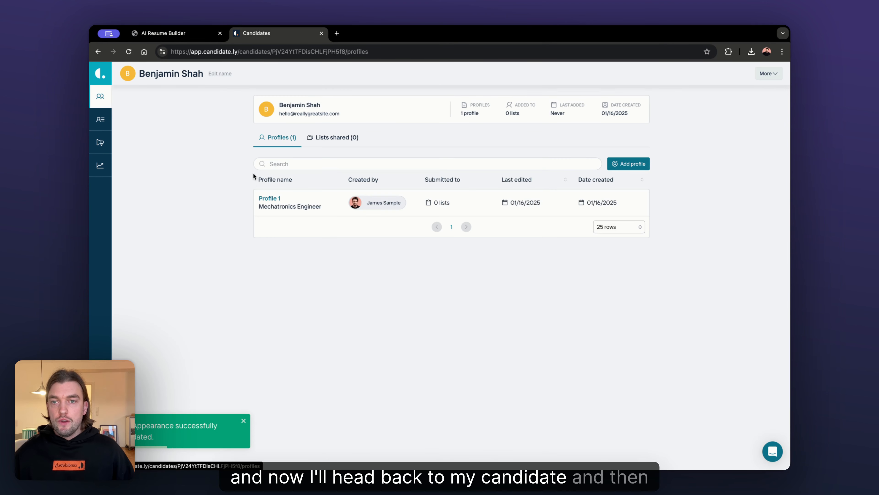
click(265, 196)
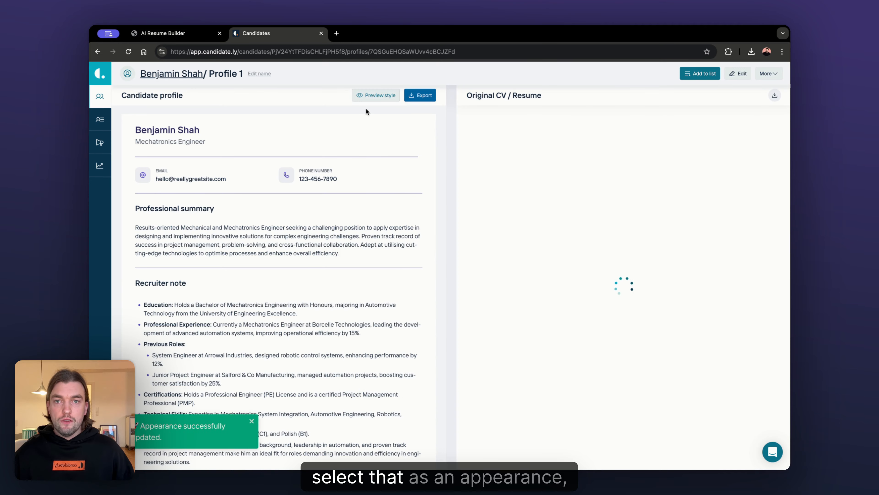
click(364, 95)
click(330, 181)
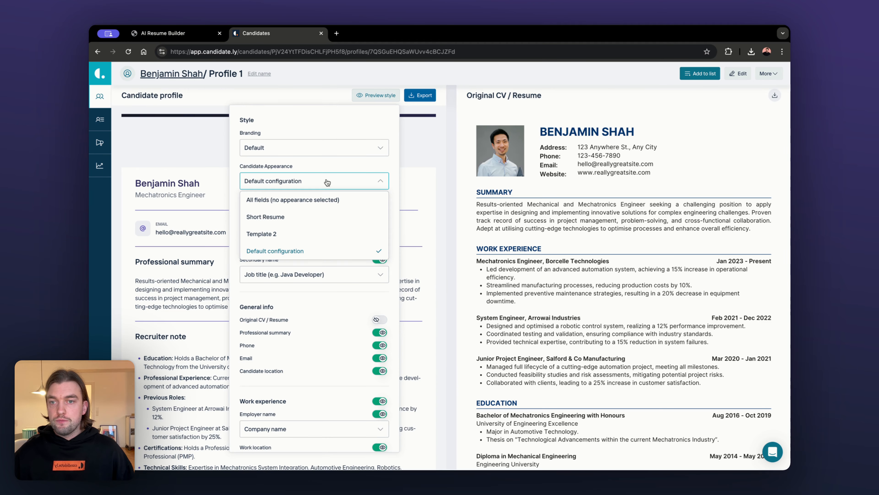
click(306, 217)
click(421, 198)
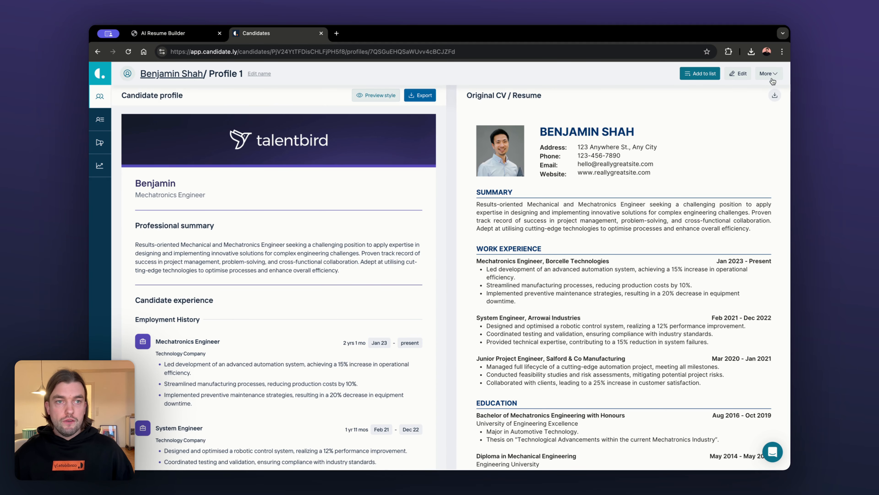
Open Profile 1 for editing and place the cursor in the Video Interview field of the candidate info form.
click(744, 73)
scroll(622, 247, down, 5)
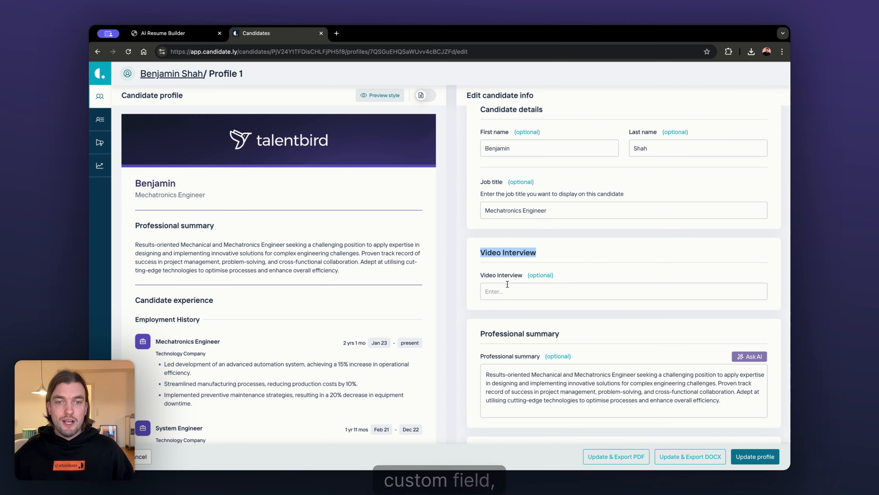
click(504, 291)
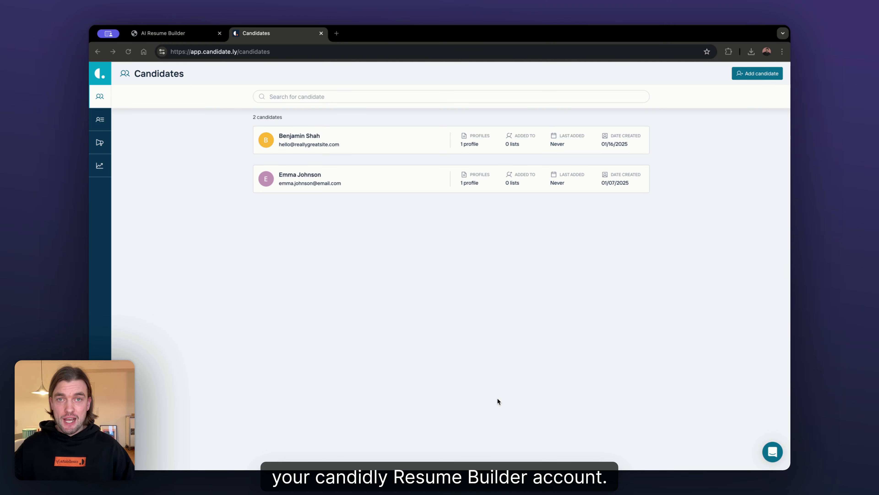
Open the Branding settings and examine the logo, resume header and footer dimensions, and resume layout options.
click(100, 450)
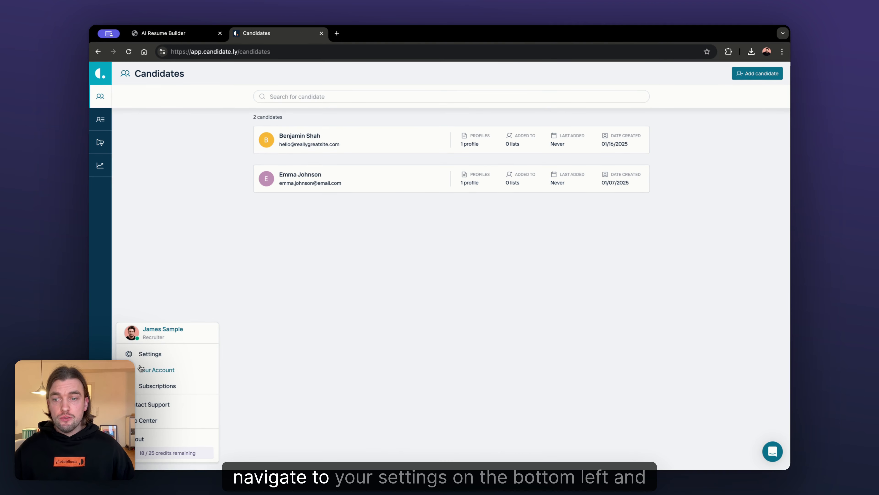
click(140, 354)
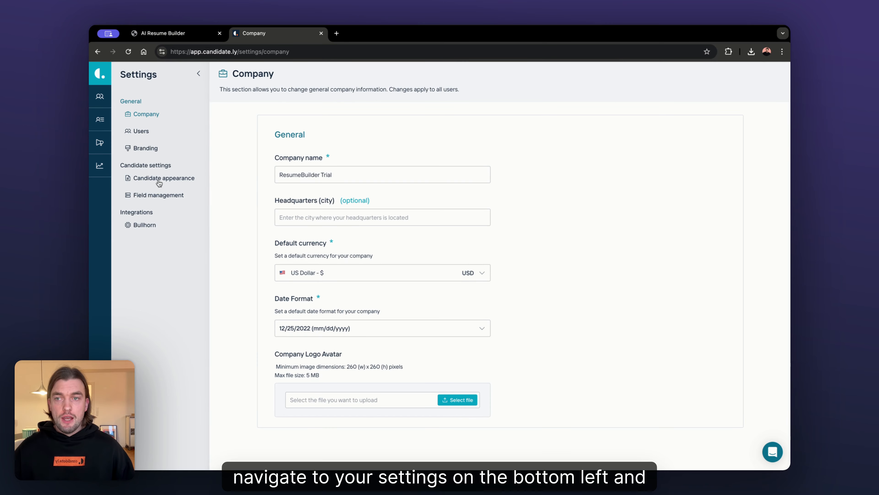
click(136, 148)
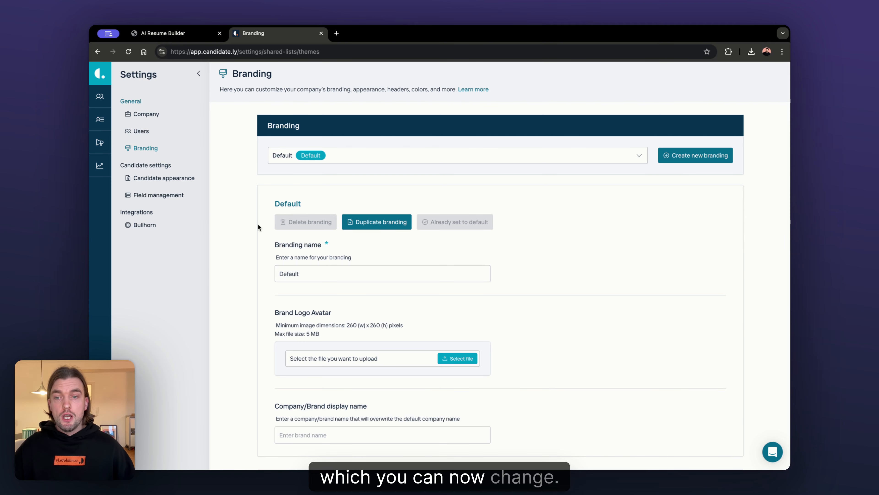
scroll(258, 223, down, 3)
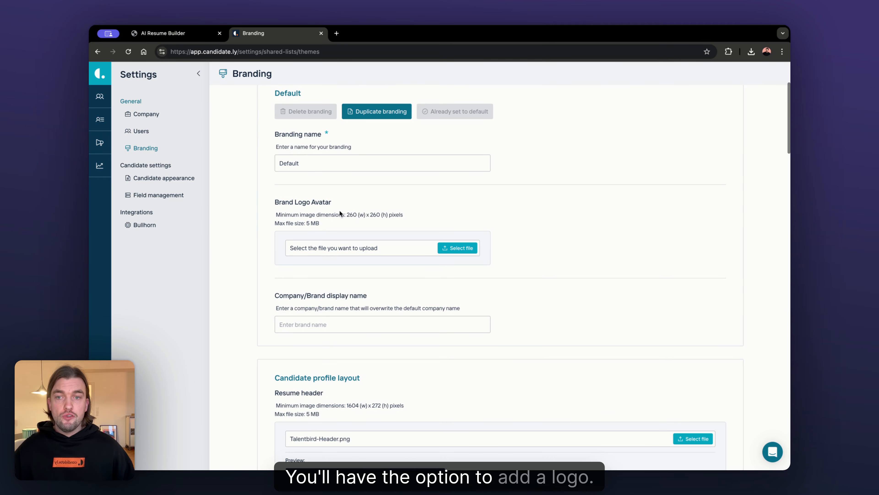
scroll(267, 243, down, 7)
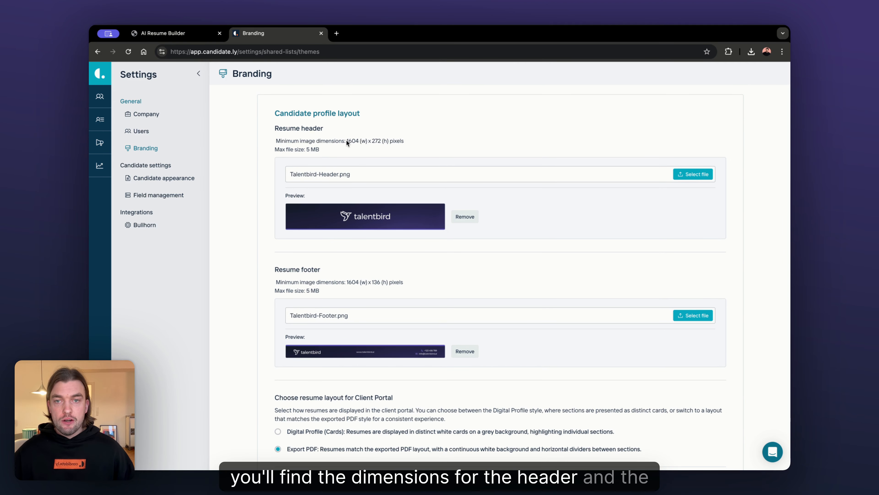
drag(347, 139, 438, 139)
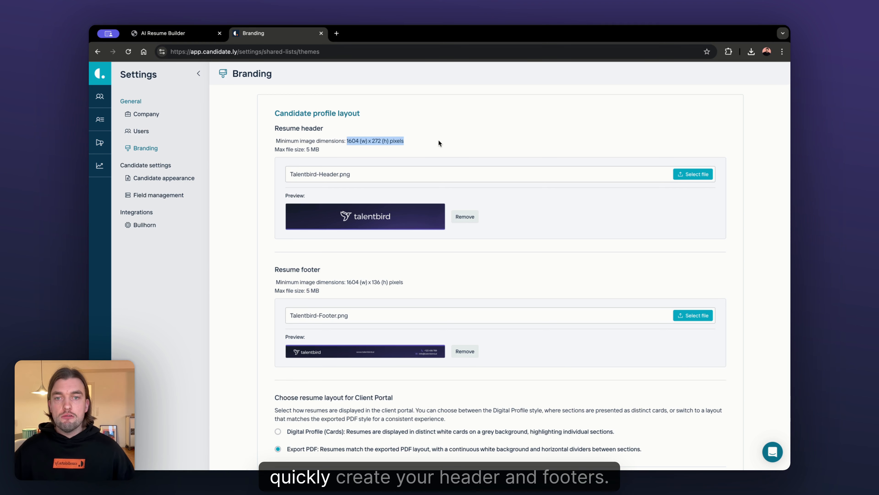
click(438, 141)
scroll(399, 213, down, 6)
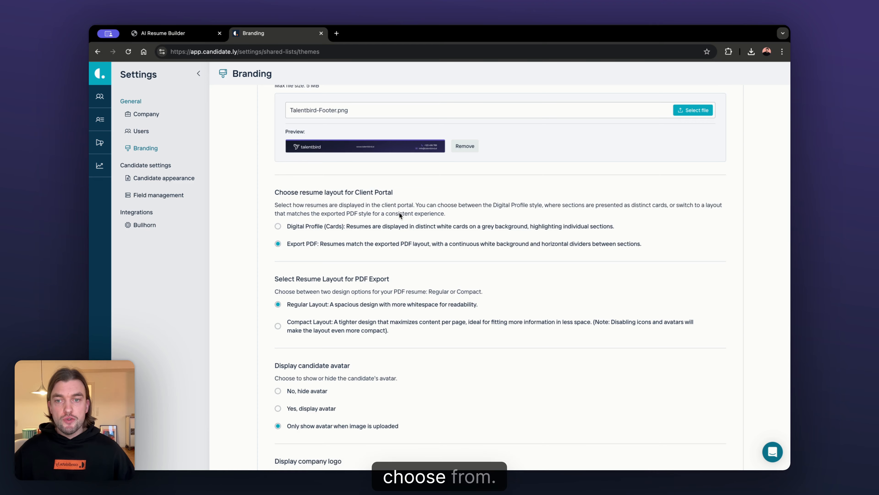
Examine the Branding options for resume layout and for displaying the candidate avatar, company logo, general icon and candidate experience icon.
scroll(400, 215, down, 1)
scroll(398, 217, down, 1)
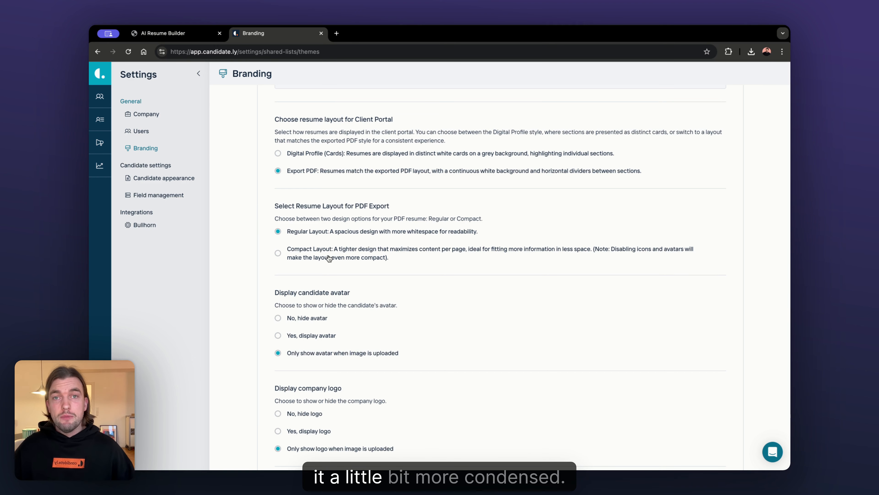
scroll(329, 258, down, 2)
scroll(329, 258, down, 2)
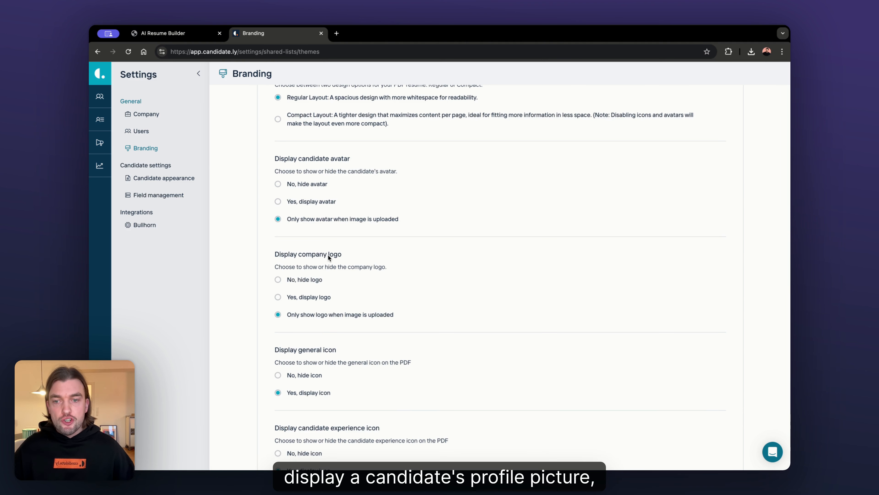
scroll(328, 254, down, 4)
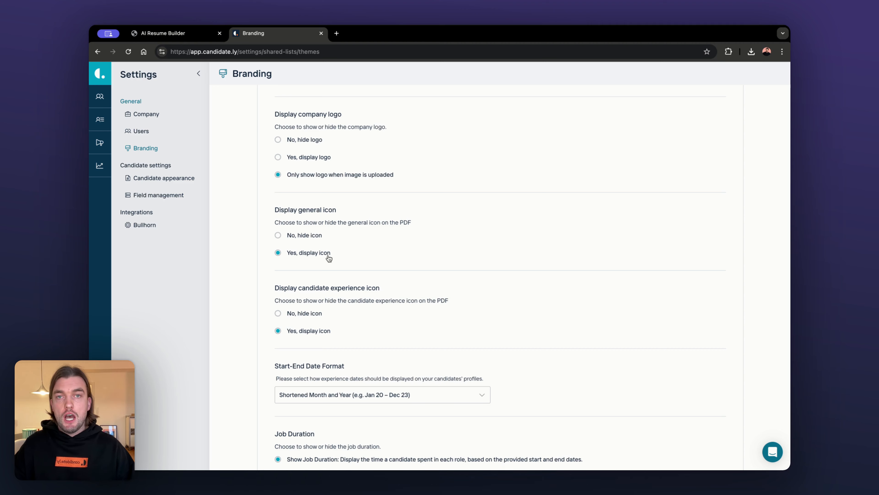
scroll(329, 258, down, 5)
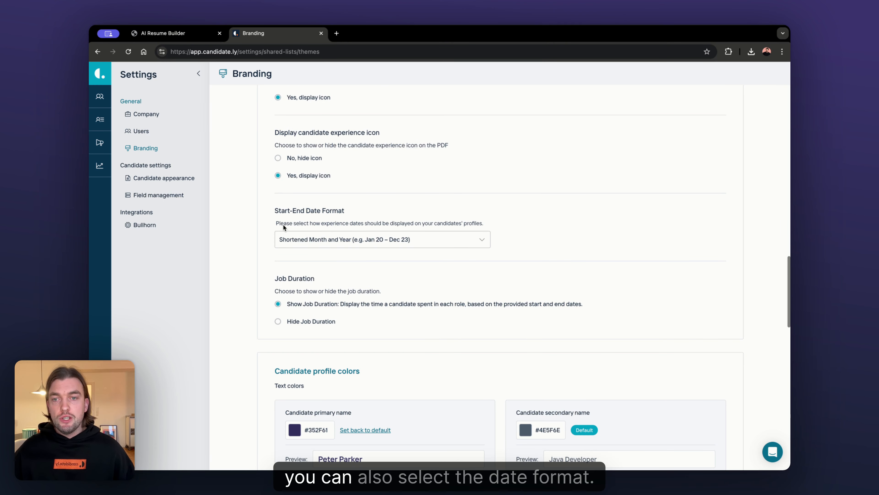
Review the available start-end date formats and the Job Duration display option in the Branding settings.
click(321, 231)
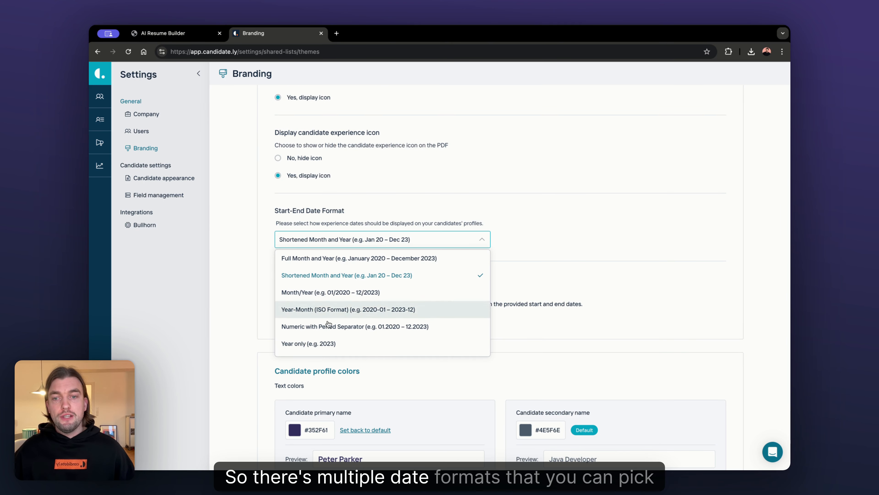
click(325, 219)
scroll(325, 218, down, 3)
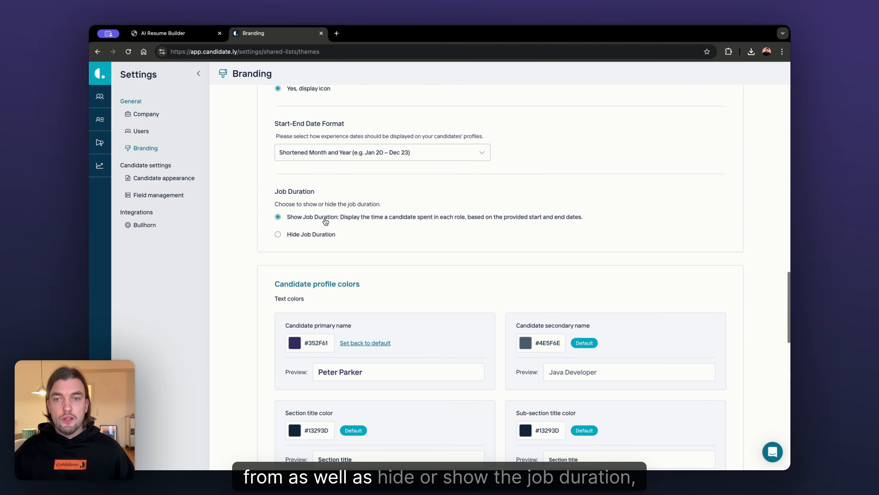
drag(270, 195, 376, 193)
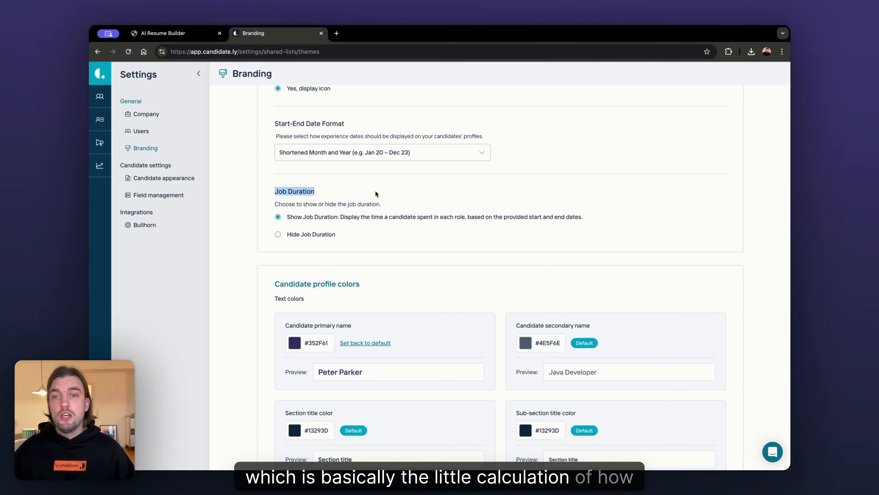
click(376, 191)
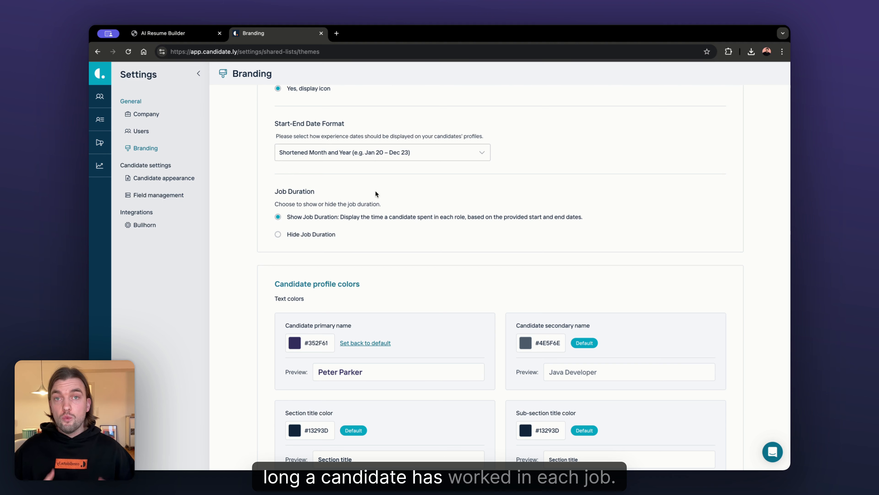
Examine the candidate profile color settings for text, section divider lines, labels and icons.
scroll(376, 194, down, 5)
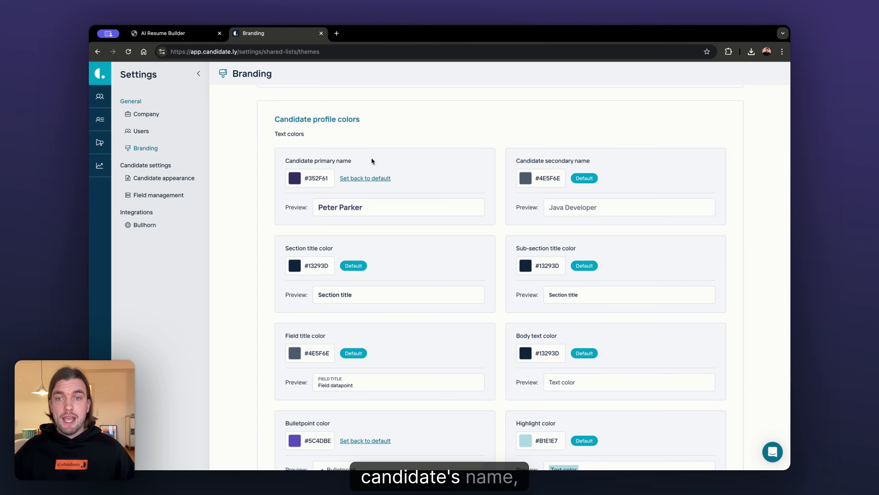
scroll(372, 161, down, 2)
scroll(382, 158, down, 2)
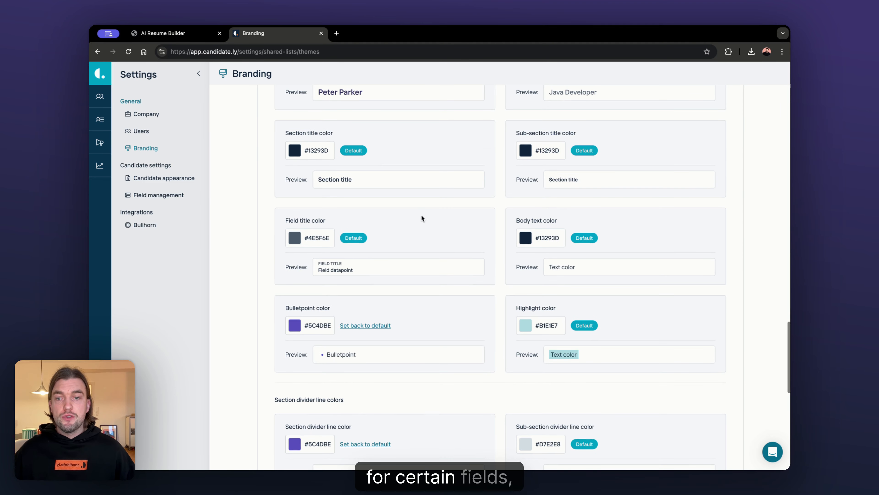
scroll(408, 227, down, 2)
scroll(368, 244, down, 10)
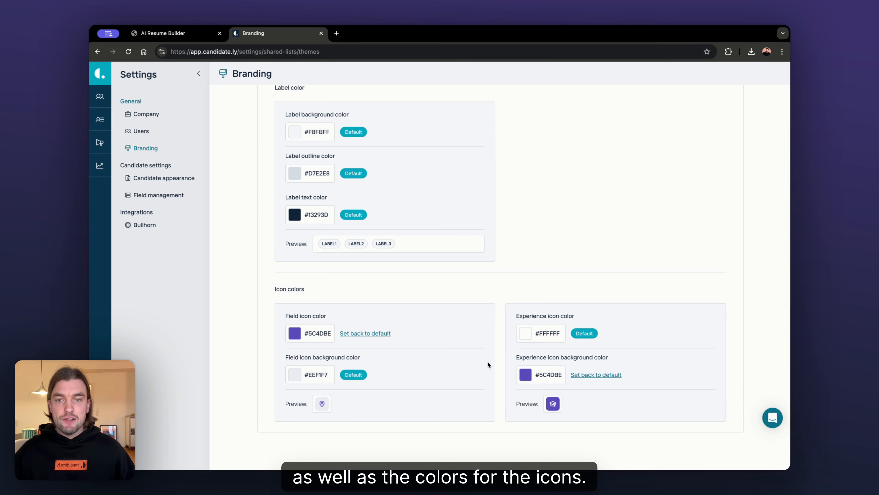
Return to the start of the Branding settings and check which brandings are available, keeping the Default one.
scroll(452, 345, up, 20)
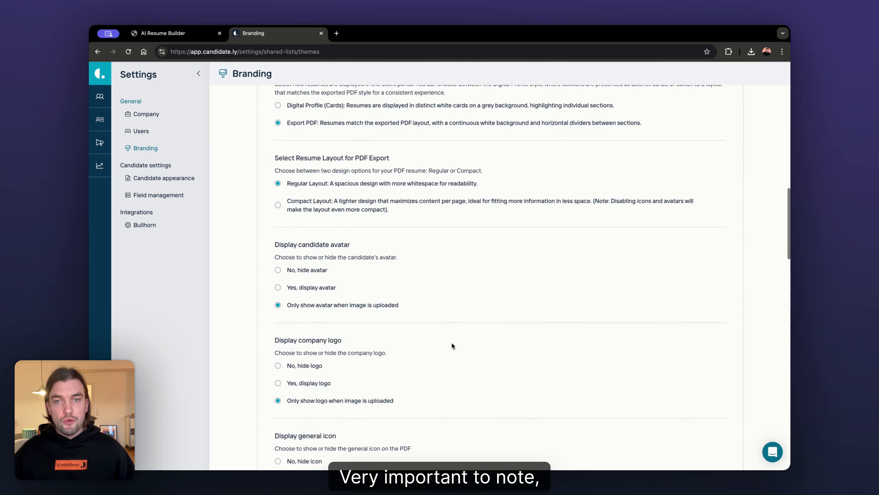
scroll(451, 345, up, 7)
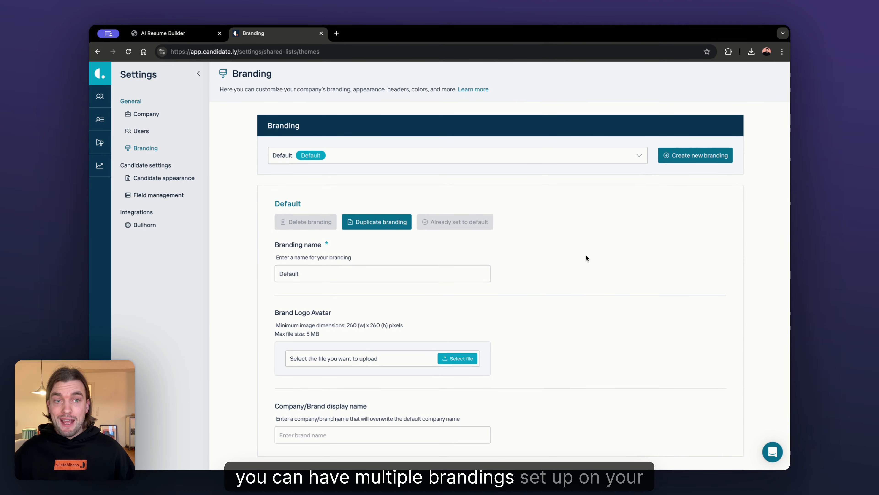
click(580, 160)
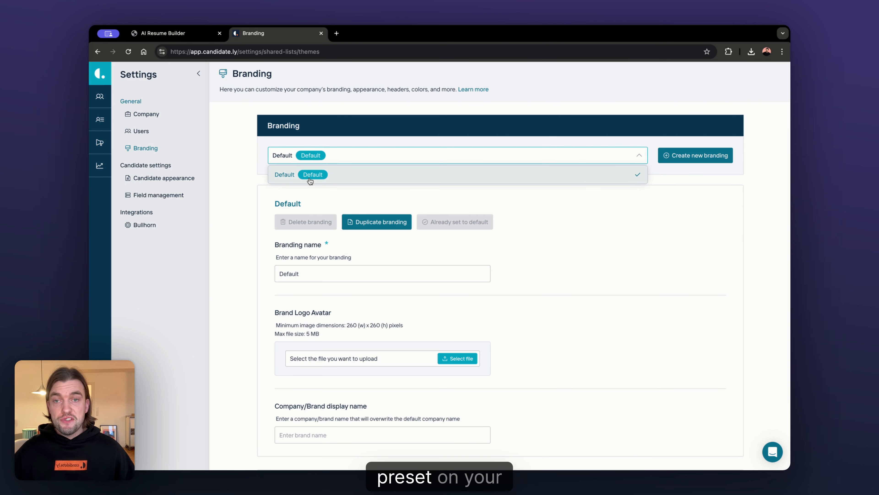
click(574, 213)
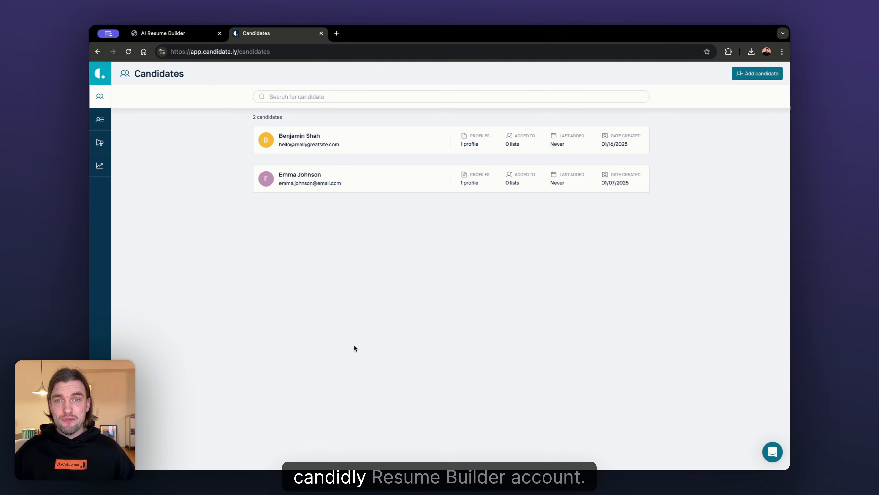
Go from the Candidates page to the Users page of the account settings.
click(100, 454)
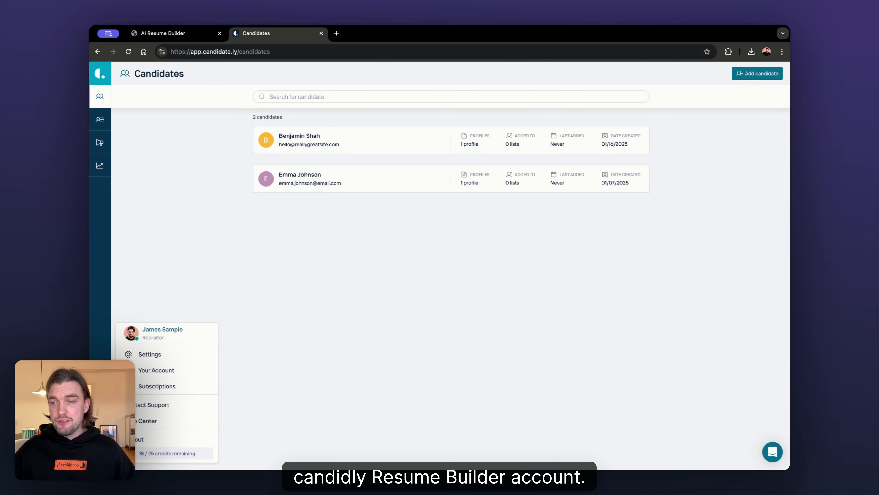
click(142, 355)
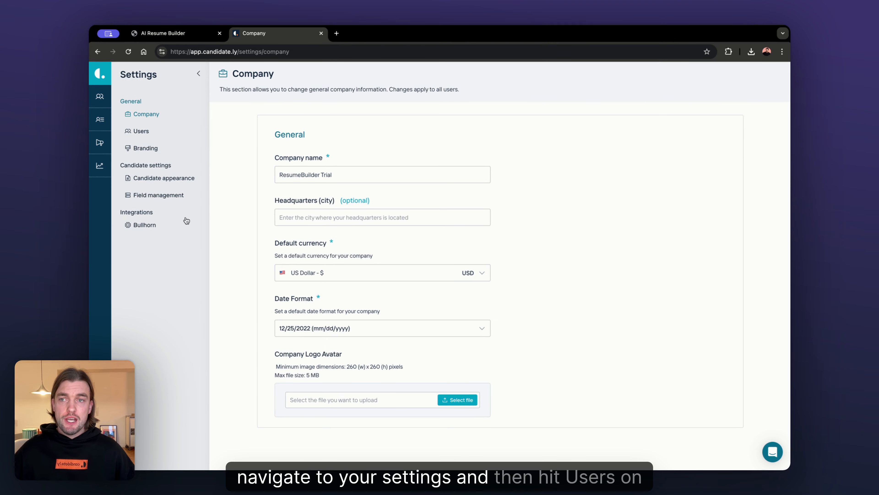
click(140, 134)
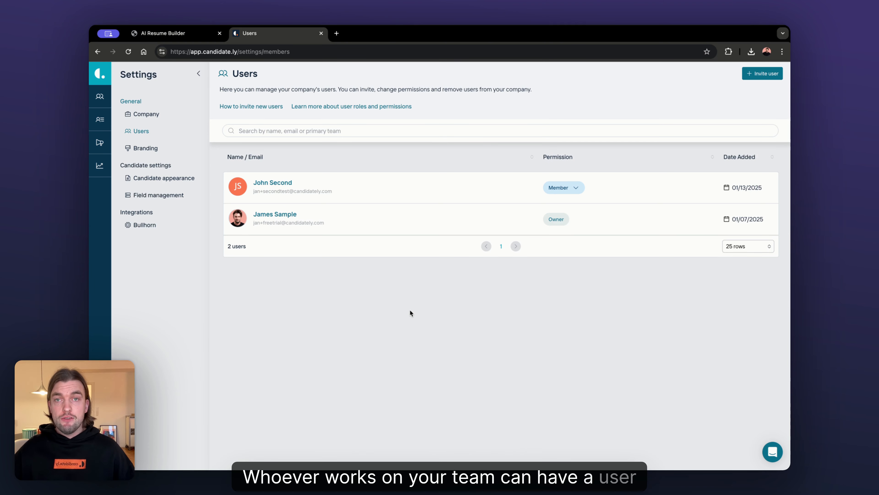
Open the form for inviting a new user, view the available user permission levels, and close it without inviting anyone.
click(761, 74)
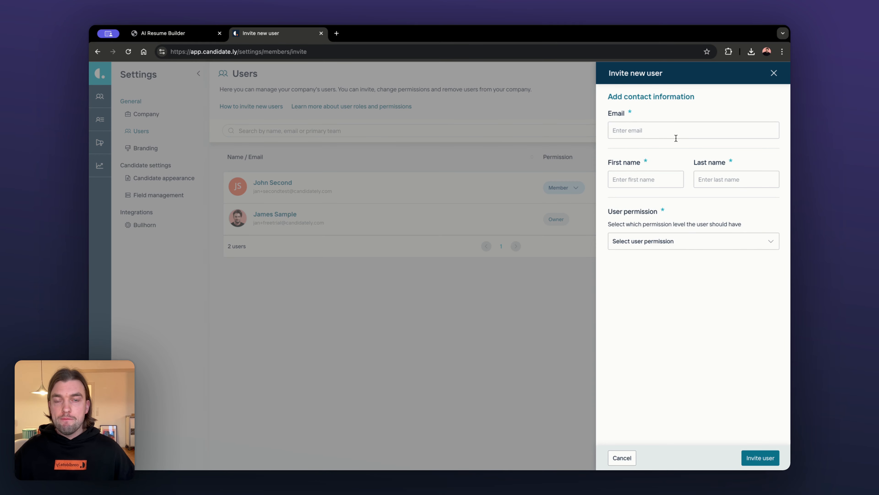
click(653, 240)
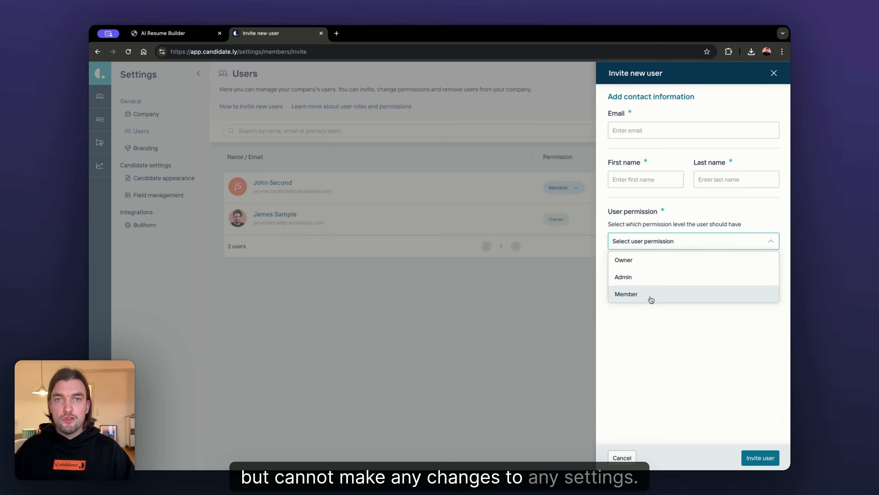
click(643, 315)
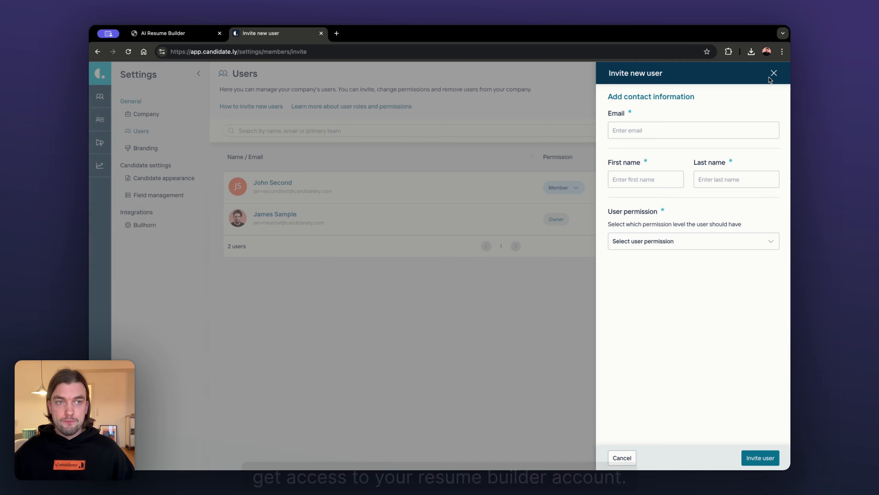
click(775, 74)
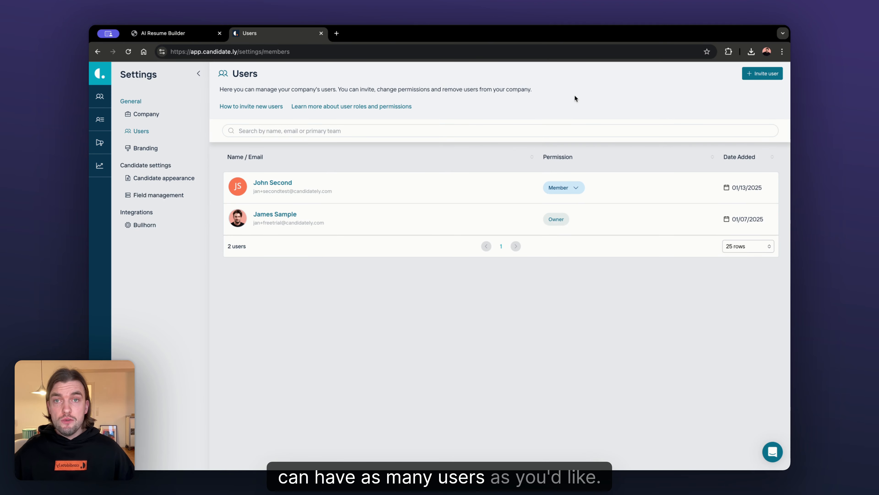